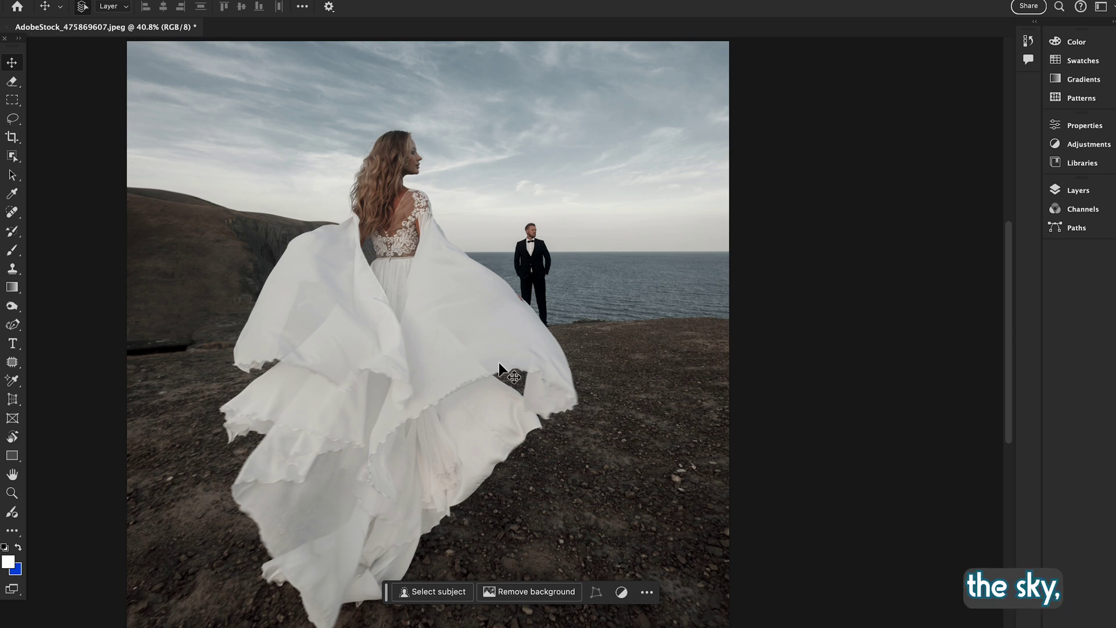
Open the Edit menu to reach the Sky Replacement command.
click(160, 2)
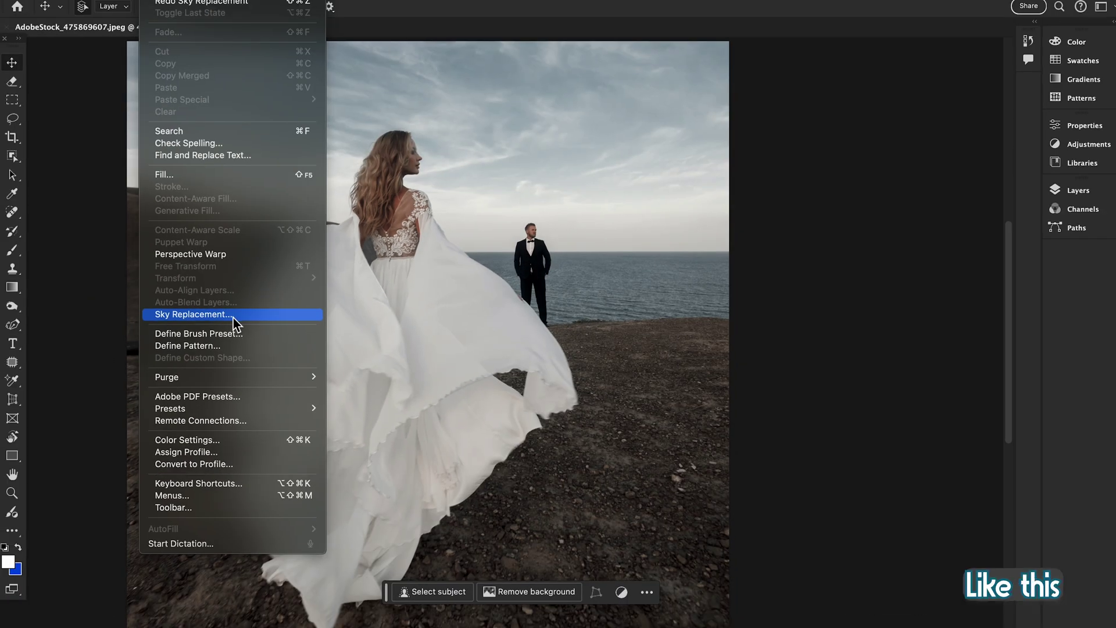
Launch Sky Replacement and scroll through the Sky preset list.
click(232, 316)
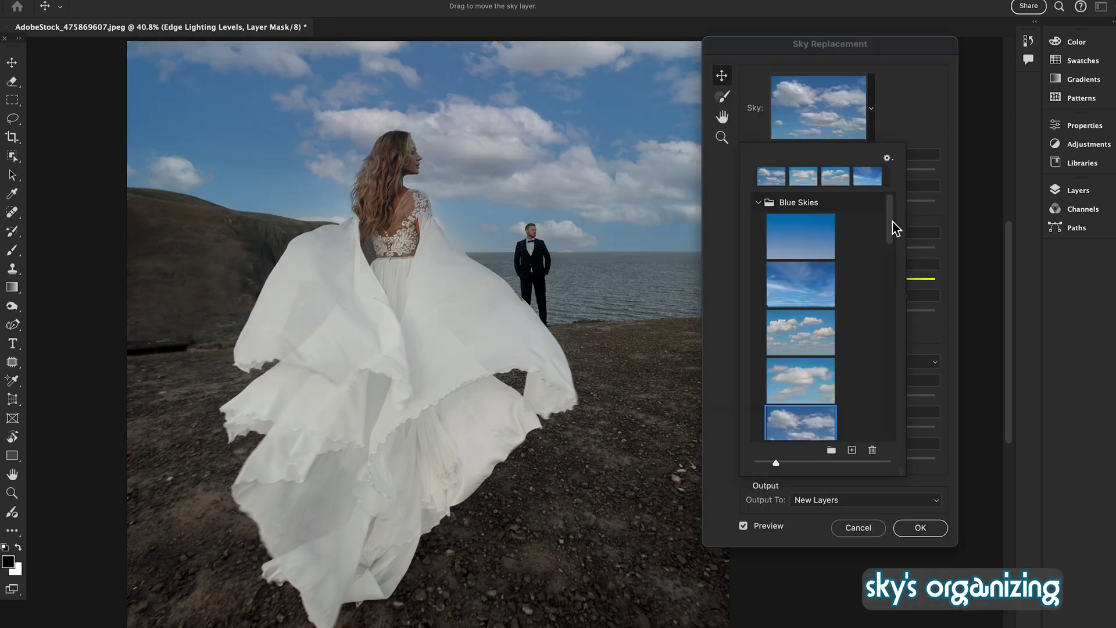
drag(892, 219, 888, 204)
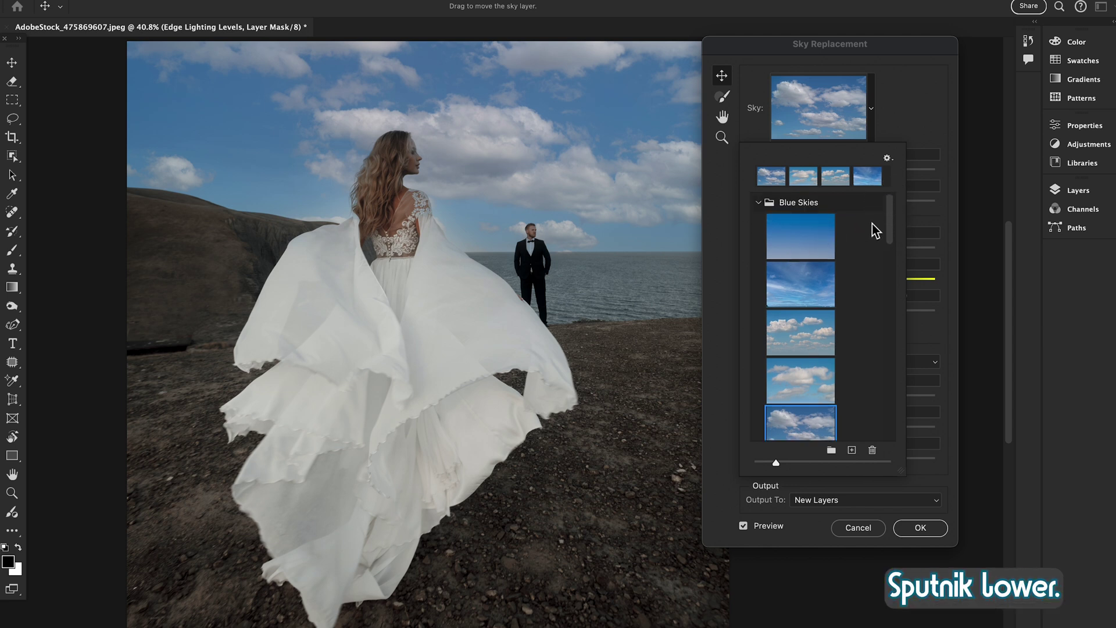
drag(887, 217, 880, 361)
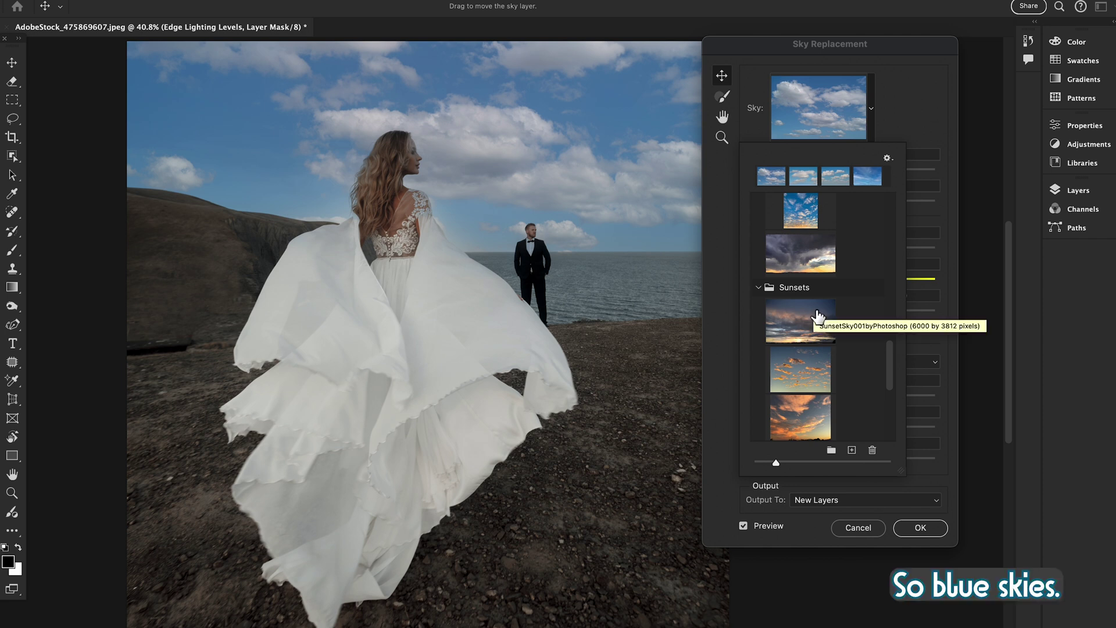
drag(892, 375, 884, 218)
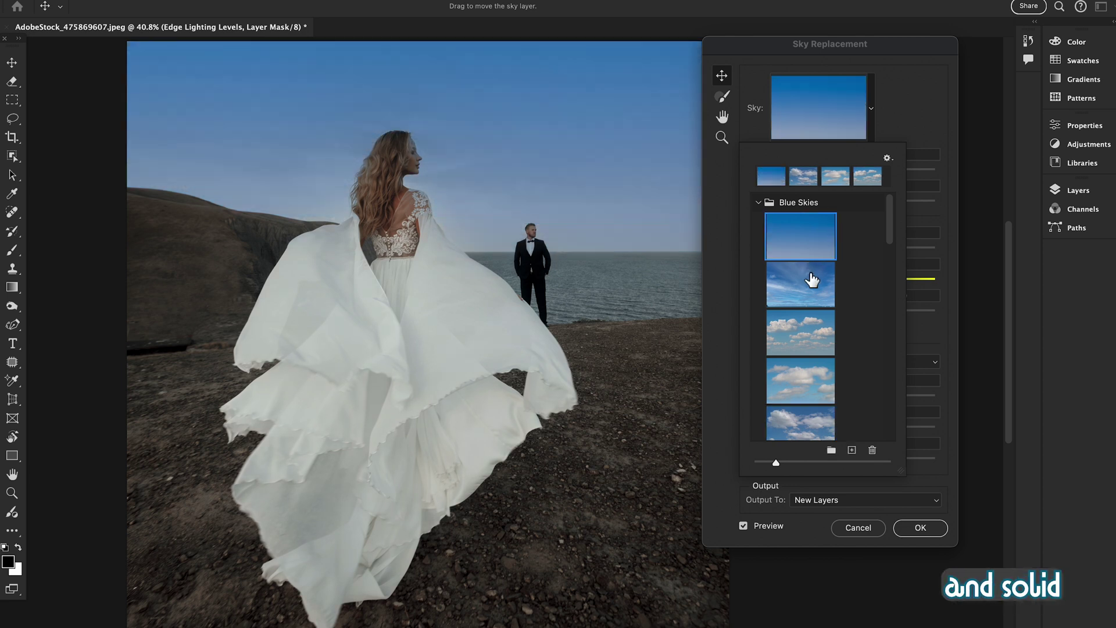
Try three cloudy blue skies from the Blue Skies presets.
click(889, 229)
drag(889, 229, 814, 240)
click(813, 238)
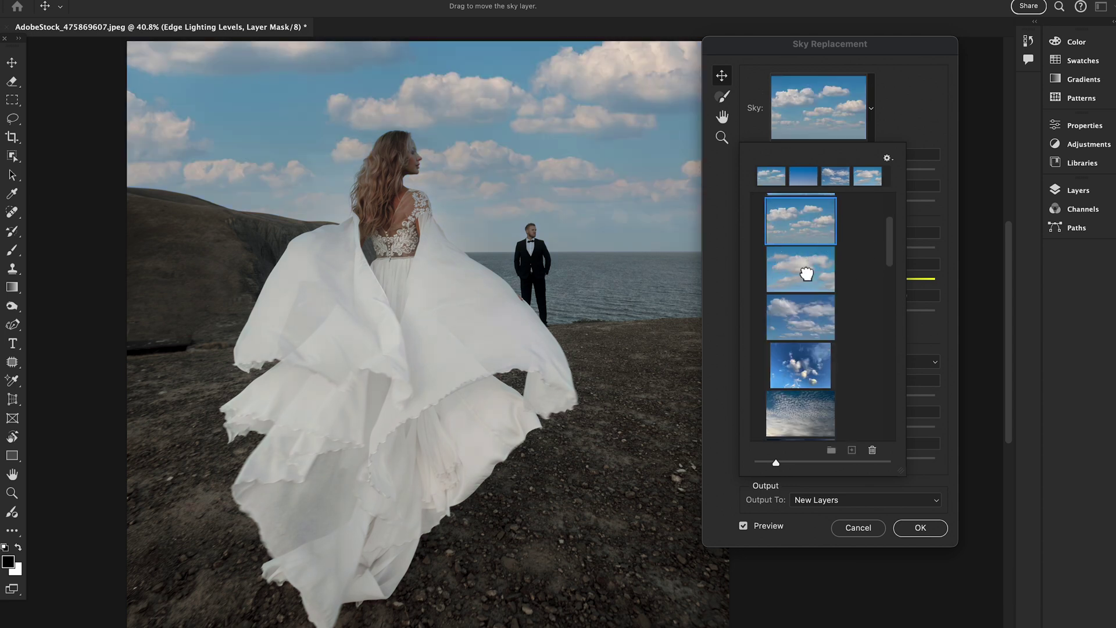
click(805, 271)
click(814, 326)
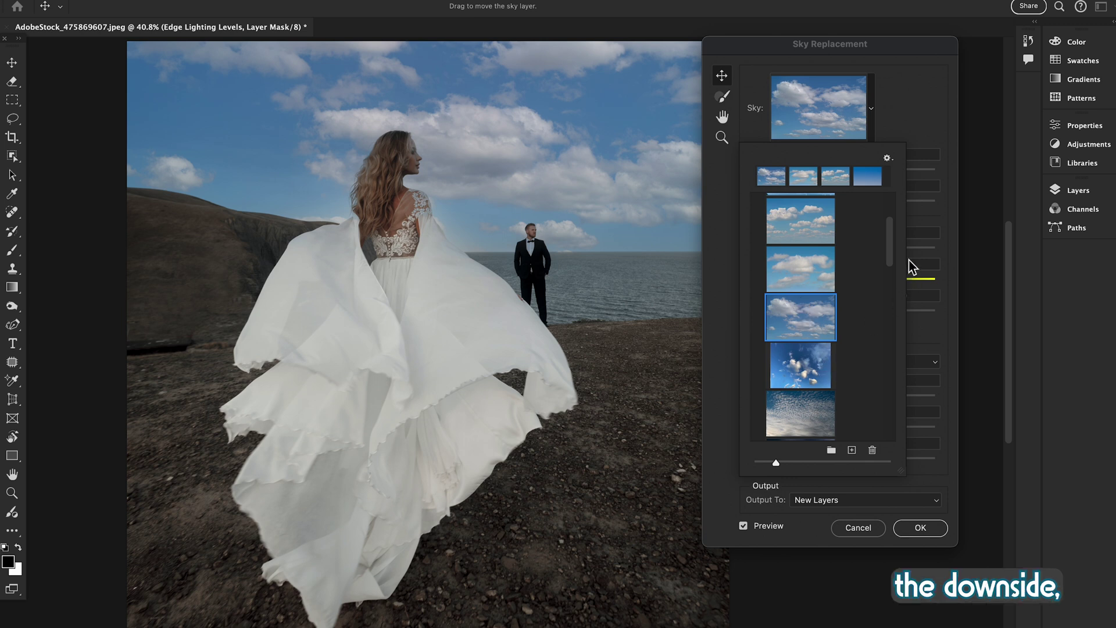
drag(891, 233, 890, 290)
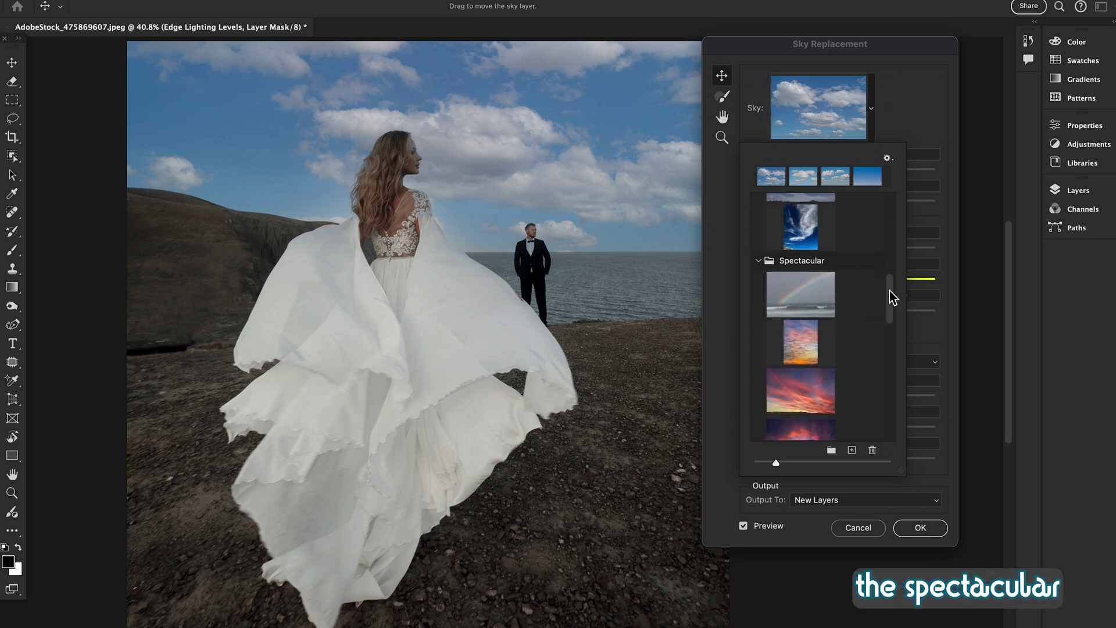
Preview the rainbow sky, a dark red sunset, the pink sunset and a dark sunset.
click(826, 296)
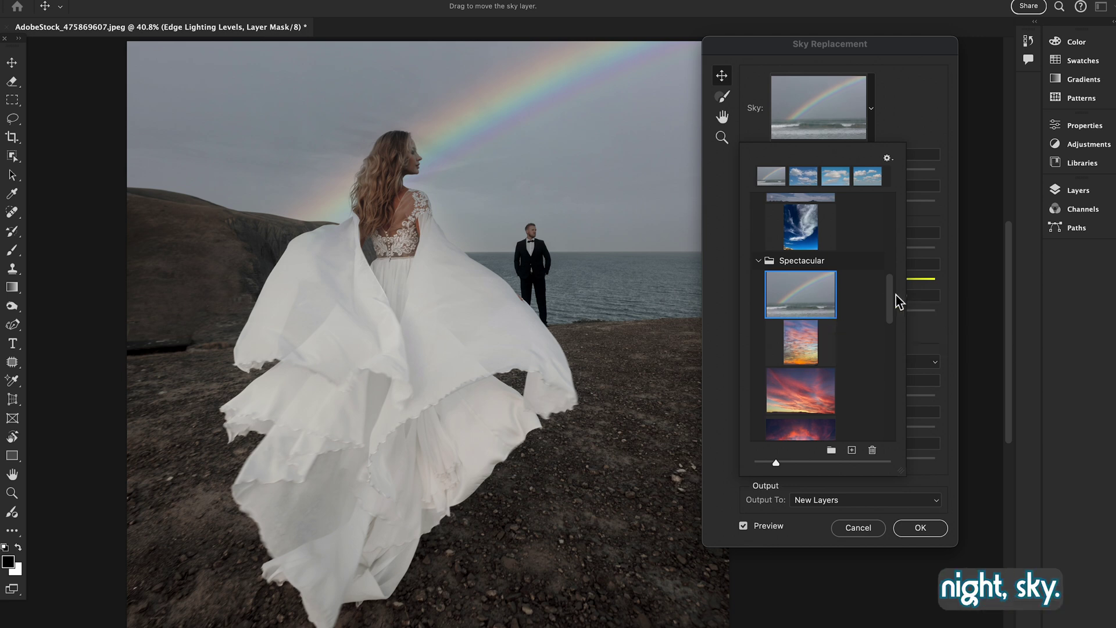
scroll(889, 291, down, 5)
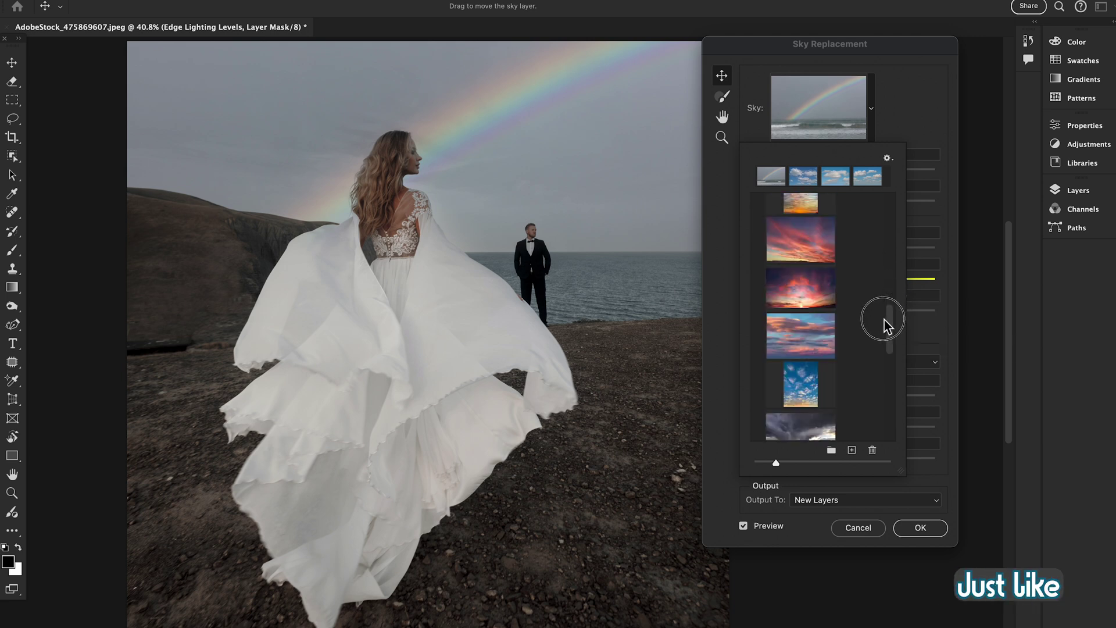
click(821, 291)
click(812, 329)
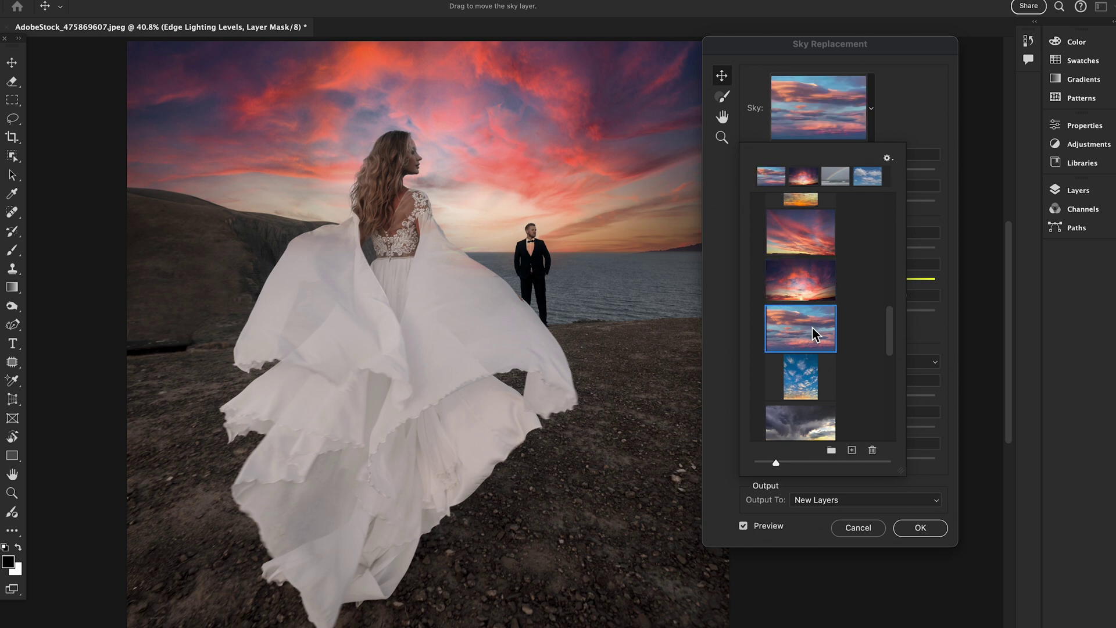
scroll(888, 337, down, 4)
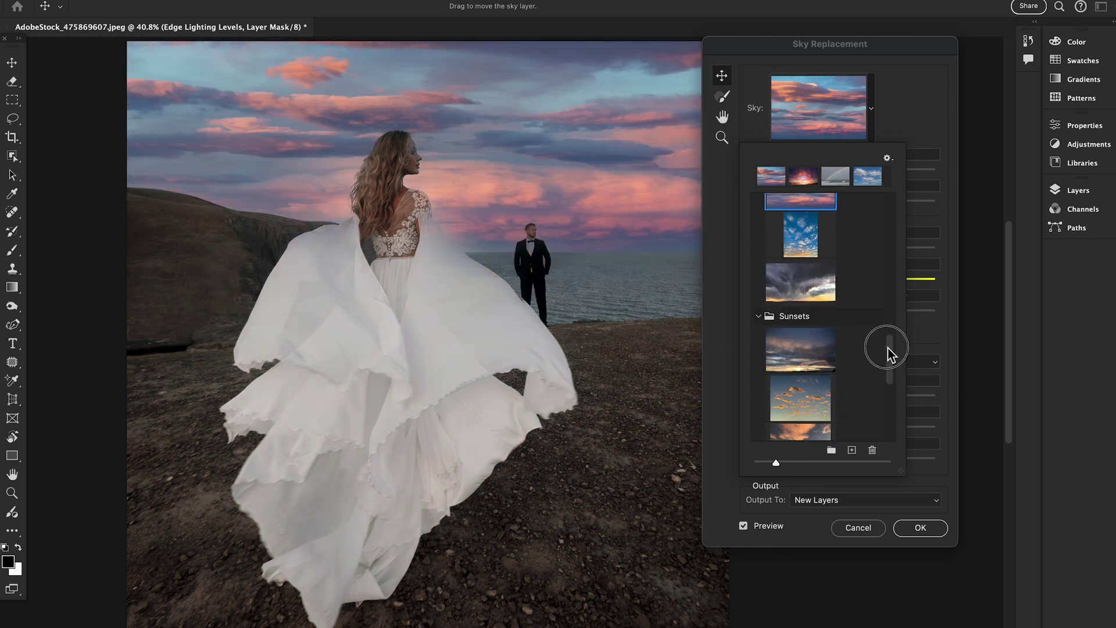
click(800, 349)
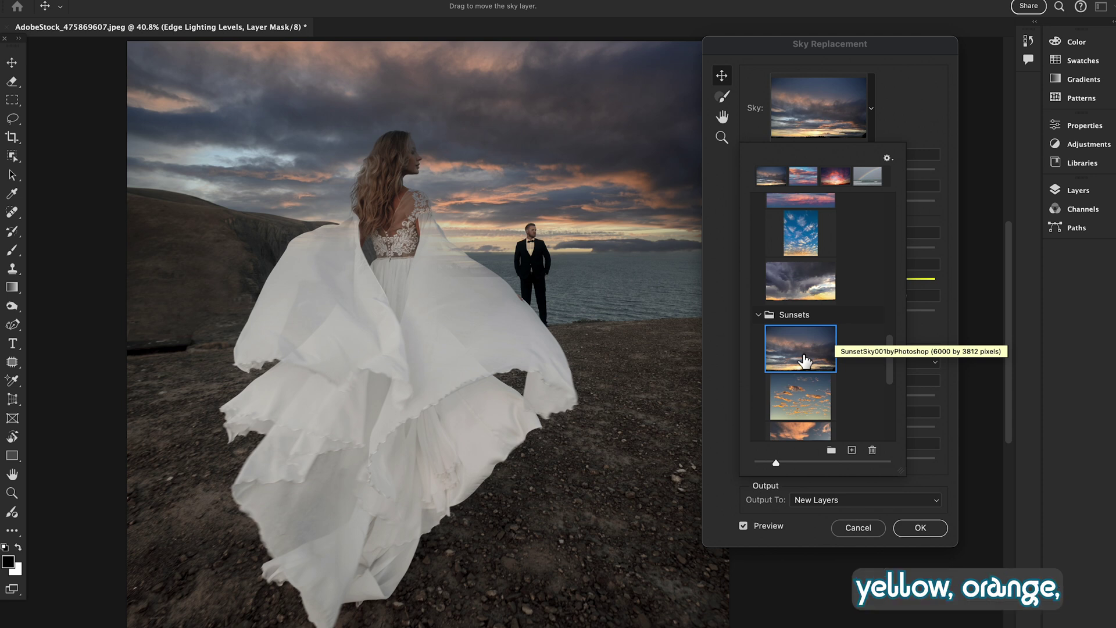
Try orange-cloud, bright blue and pink-tinted skies, ending on the peach-and-blue hazy sky.
click(801, 397)
drag(890, 360, 888, 385)
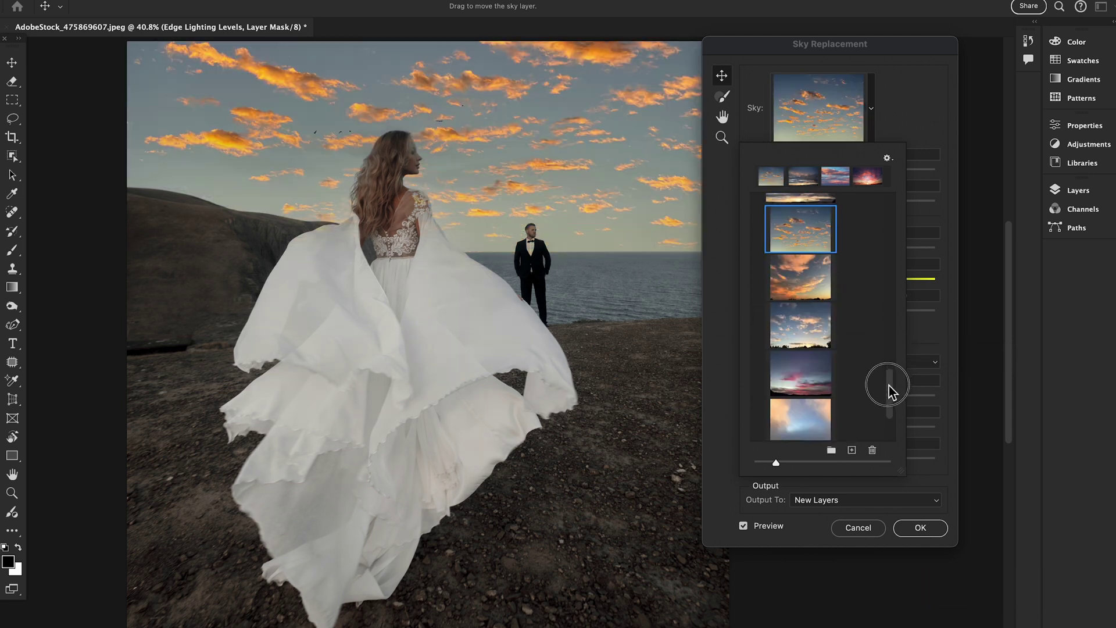
click(801, 325)
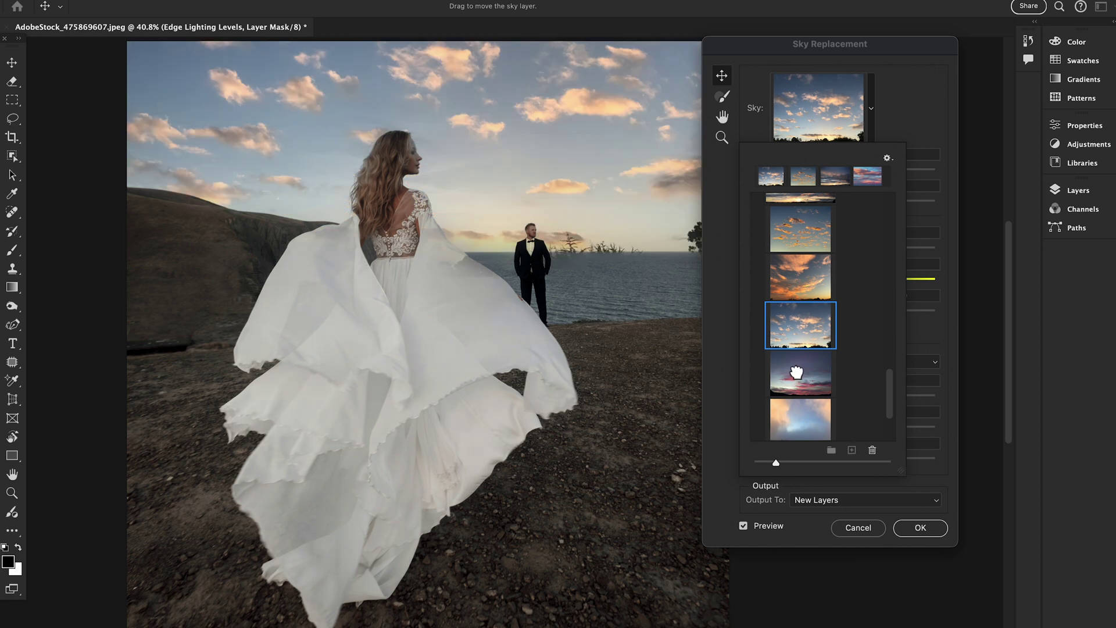
click(798, 369)
click(801, 419)
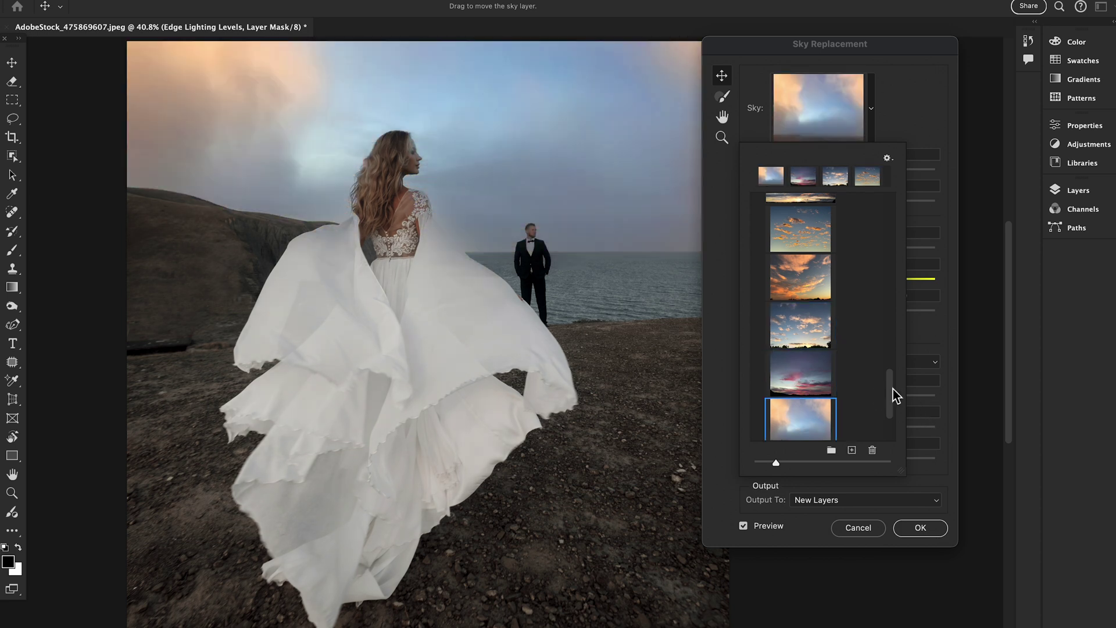
drag(892, 387, 889, 204)
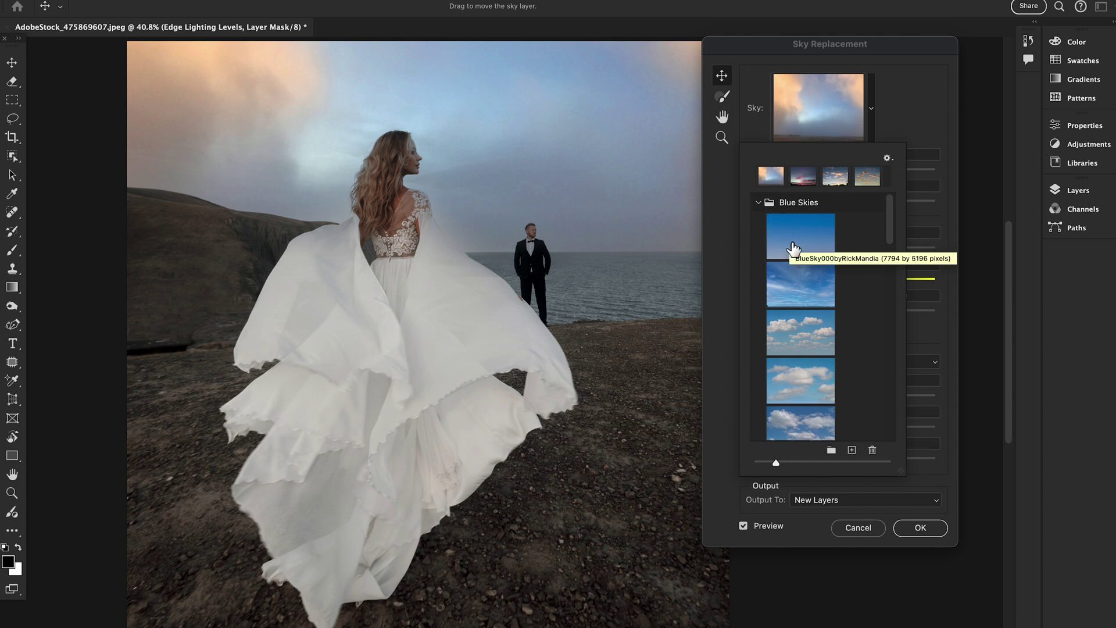
click(899, 121)
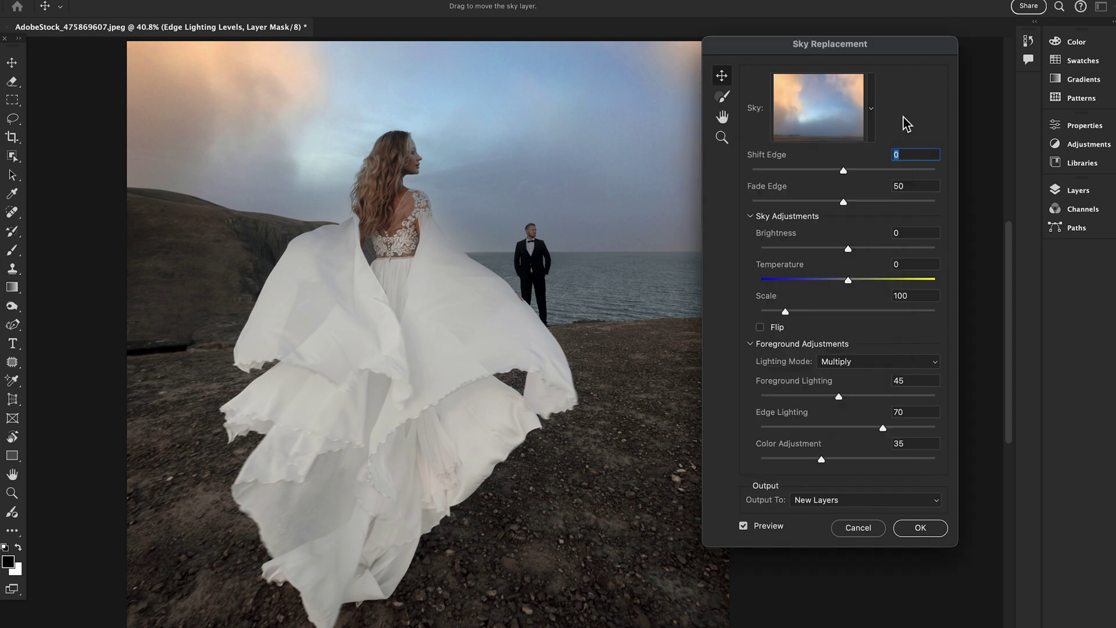
Reapply the recently used pink sunset sky from the Sky dropdown's recent row.
click(872, 109)
click(803, 175)
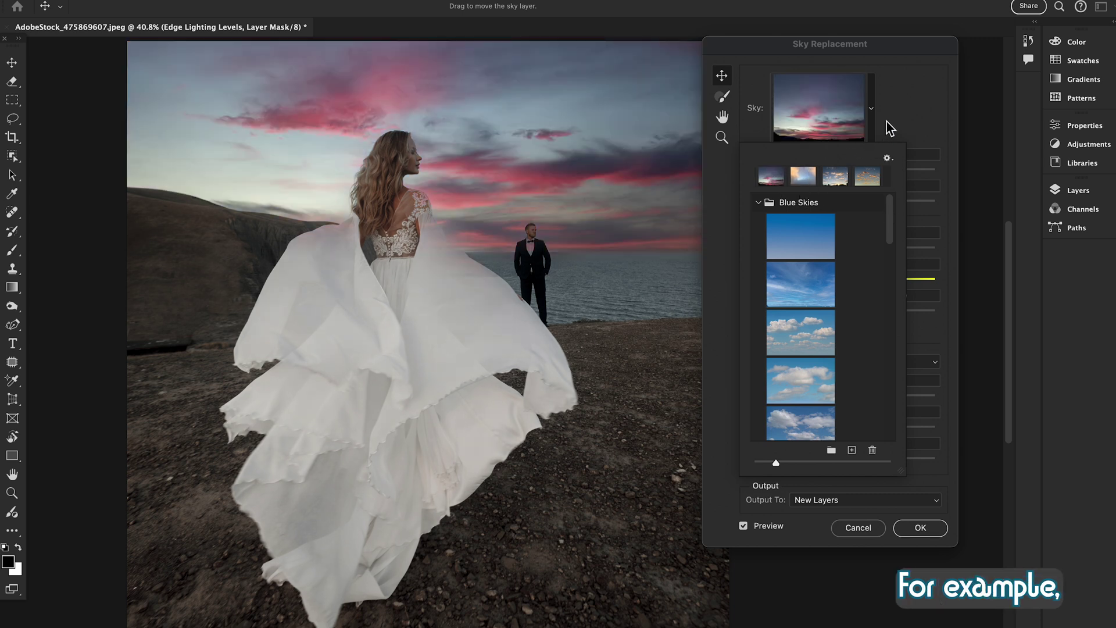
click(887, 121)
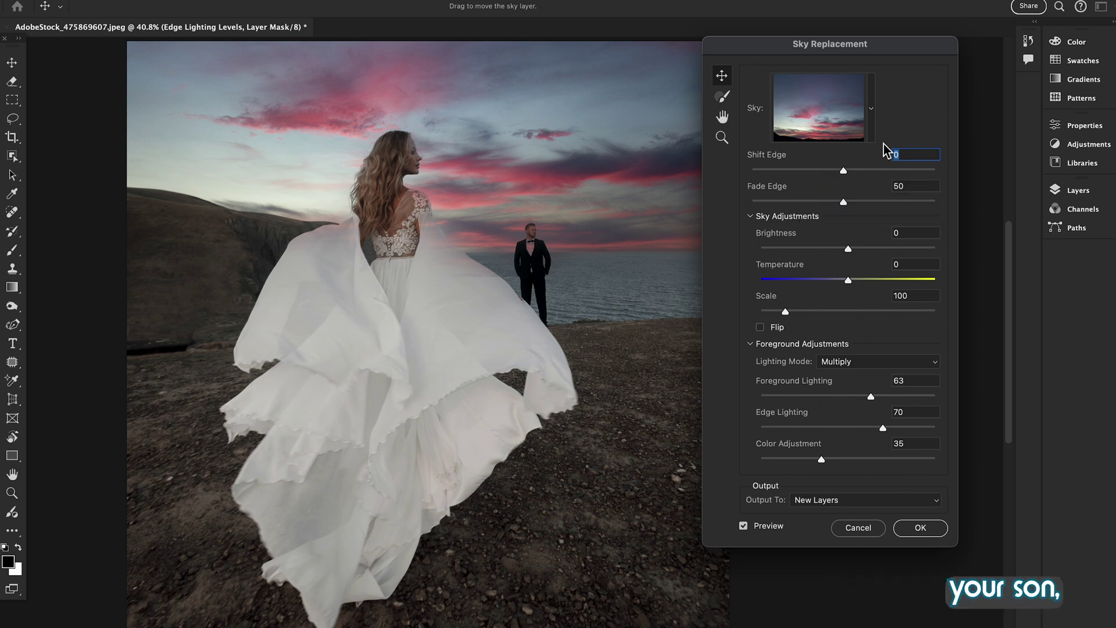
Set Shift Edge to -22, Fade Edge to 41, Brightness to 10 and Scale to about 135.
click(836, 170)
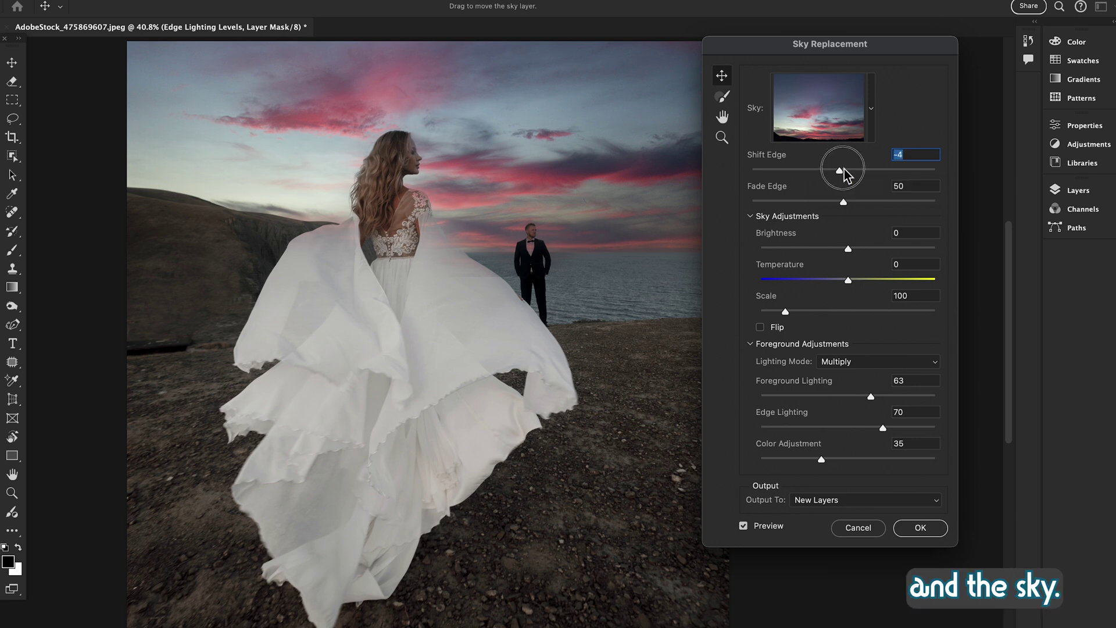
mouse_move(844, 168)
mouse_down()
mouse_move(870, 169)
mouse_move(824, 170)
mouse_up()
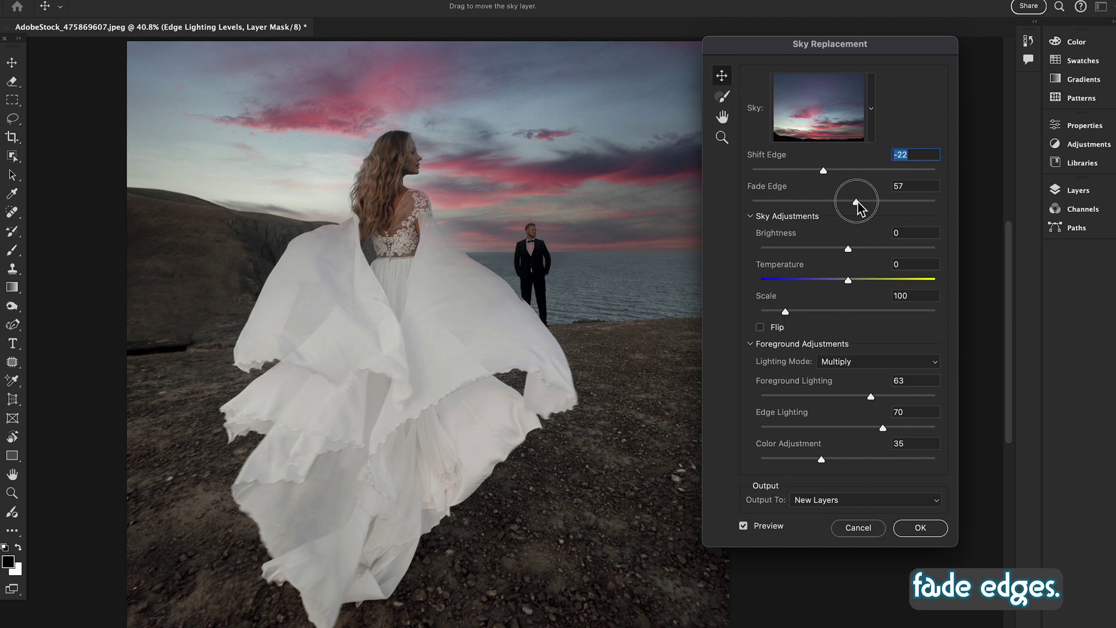
drag(858, 201, 828, 203)
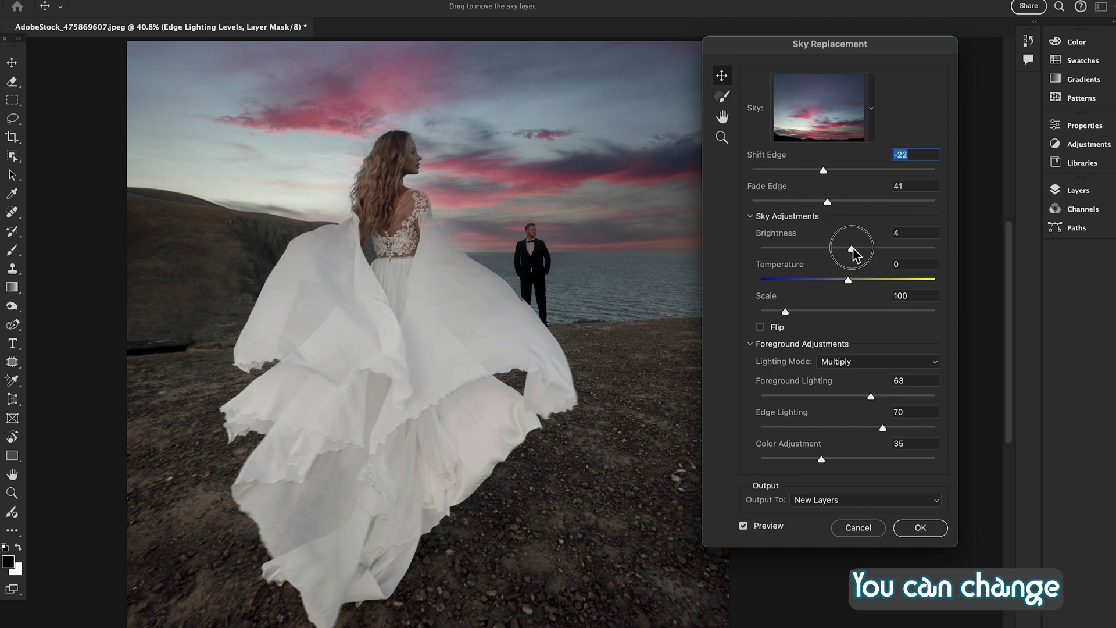
drag(852, 249, 865, 281)
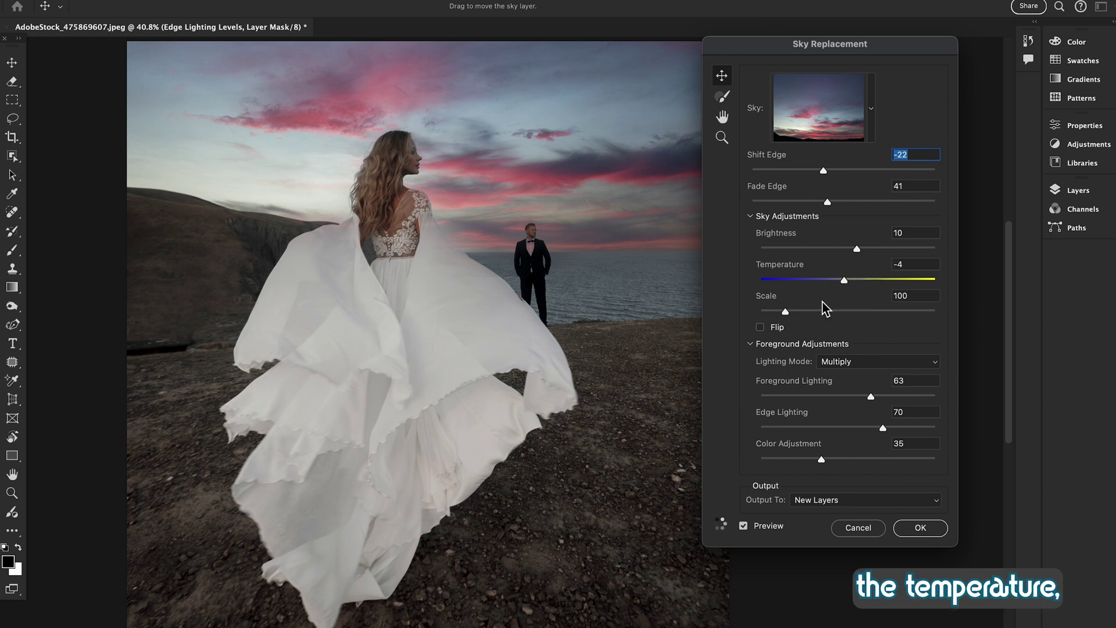
drag(787, 312, 804, 312)
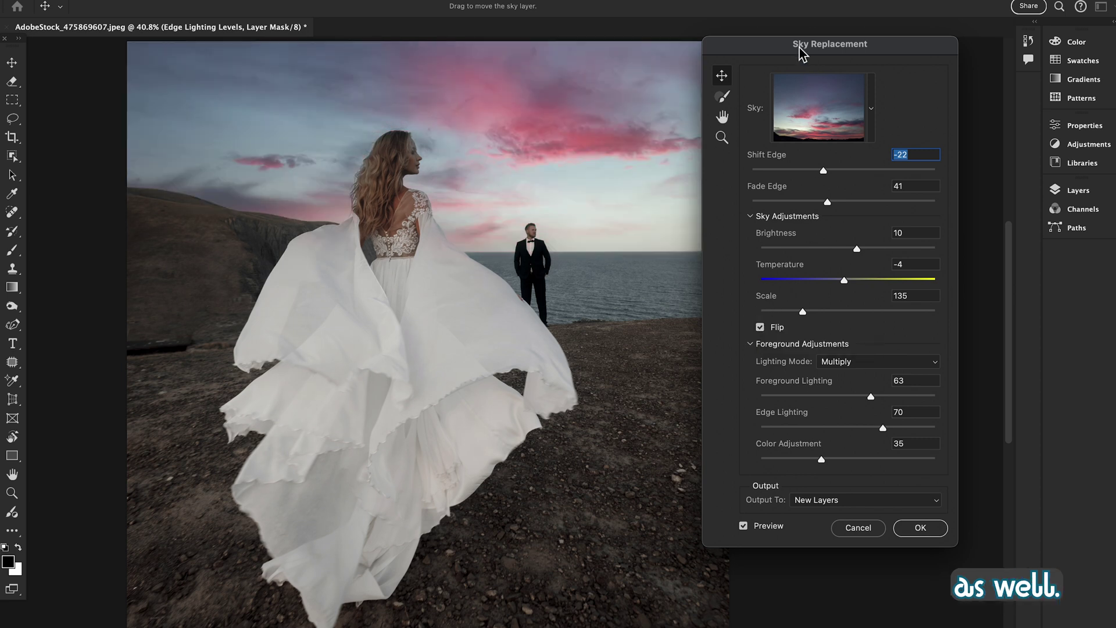
mouse_move(799, 47)
mouse_down()
mouse_move(957, 47)
mouse_move(813, 54)
mouse_up()
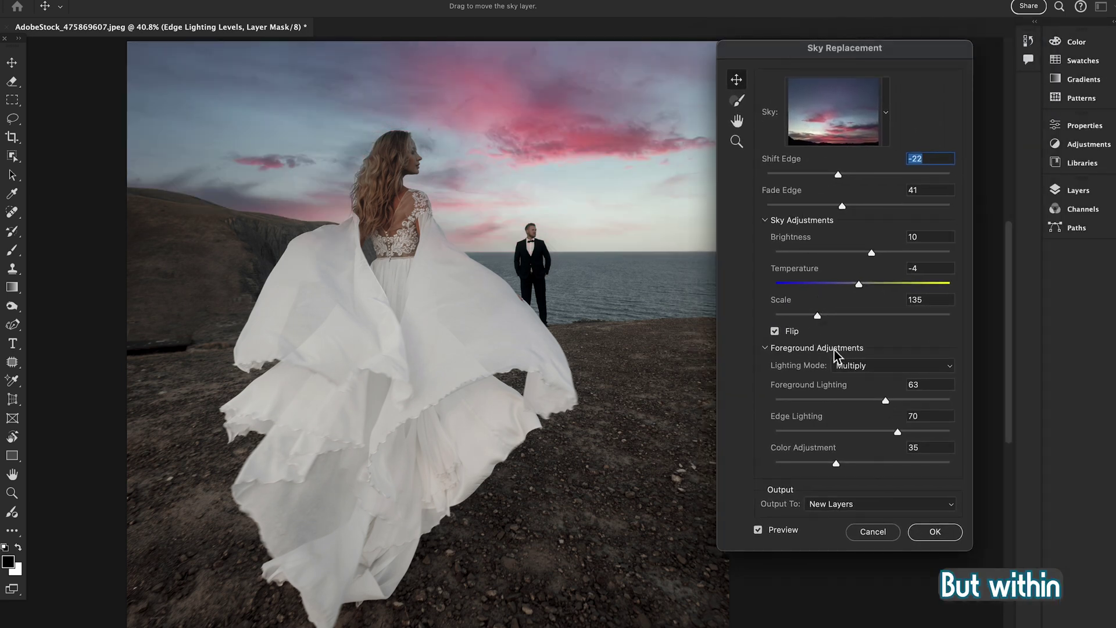
Keep Foreground Lighting on Multiply at 48, raise Color Adjustment, and output to New Layers.
click(875, 367)
click(862, 378)
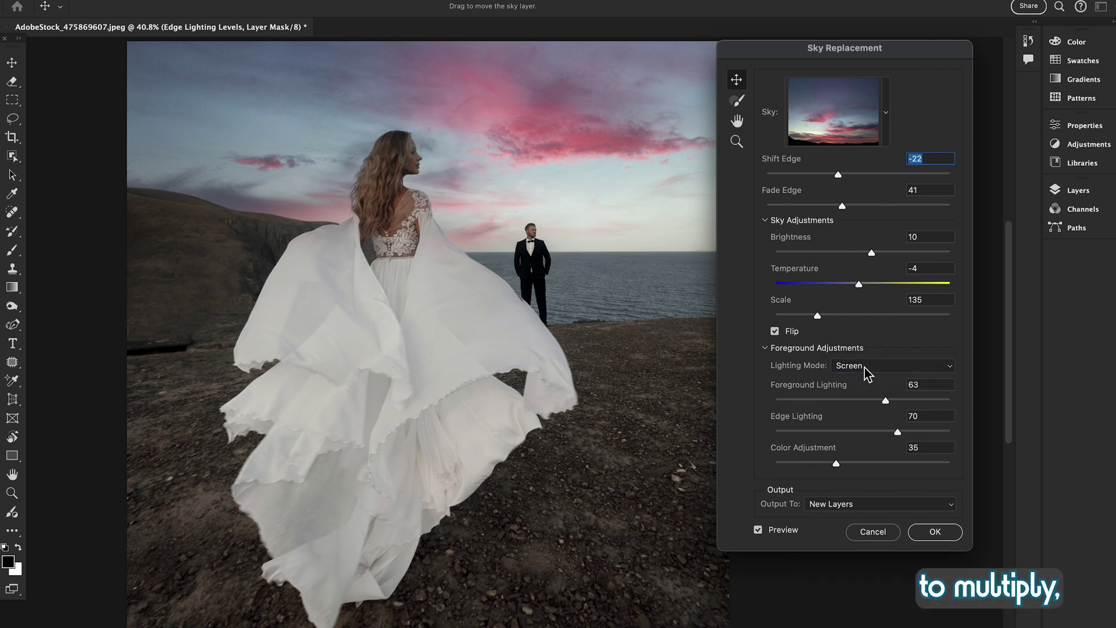
click(860, 364)
click(855, 350)
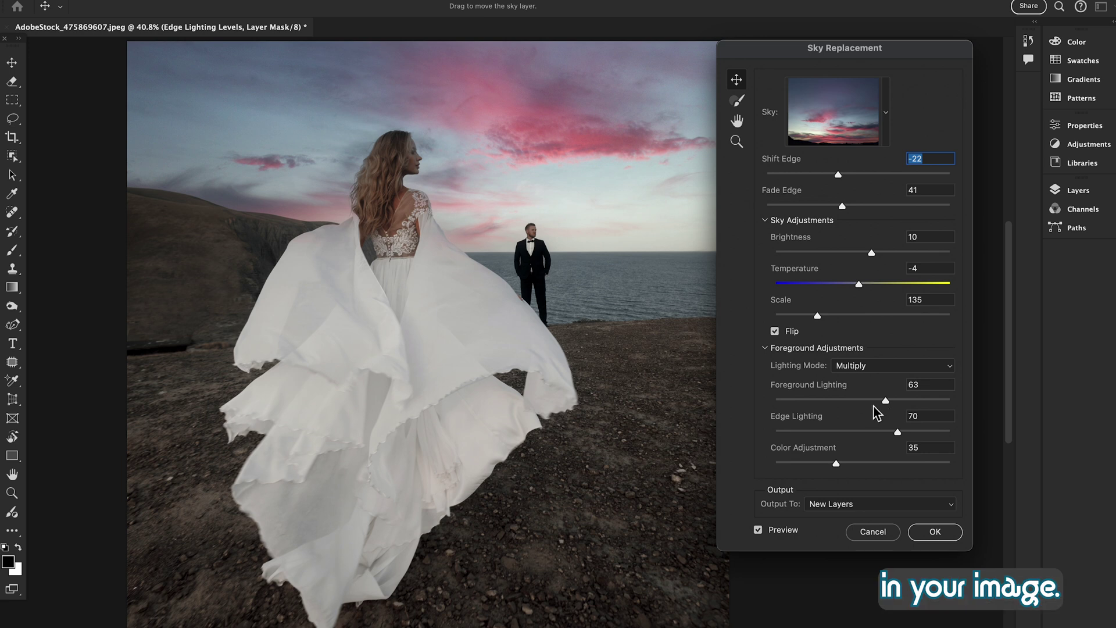
drag(883, 401, 862, 405)
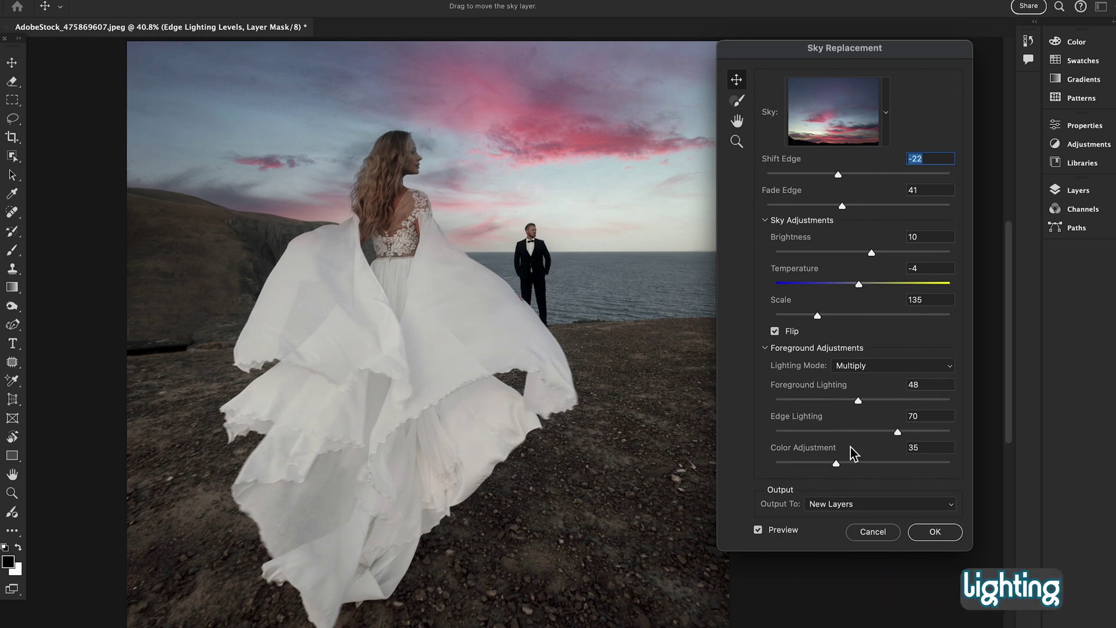
drag(841, 465, 883, 464)
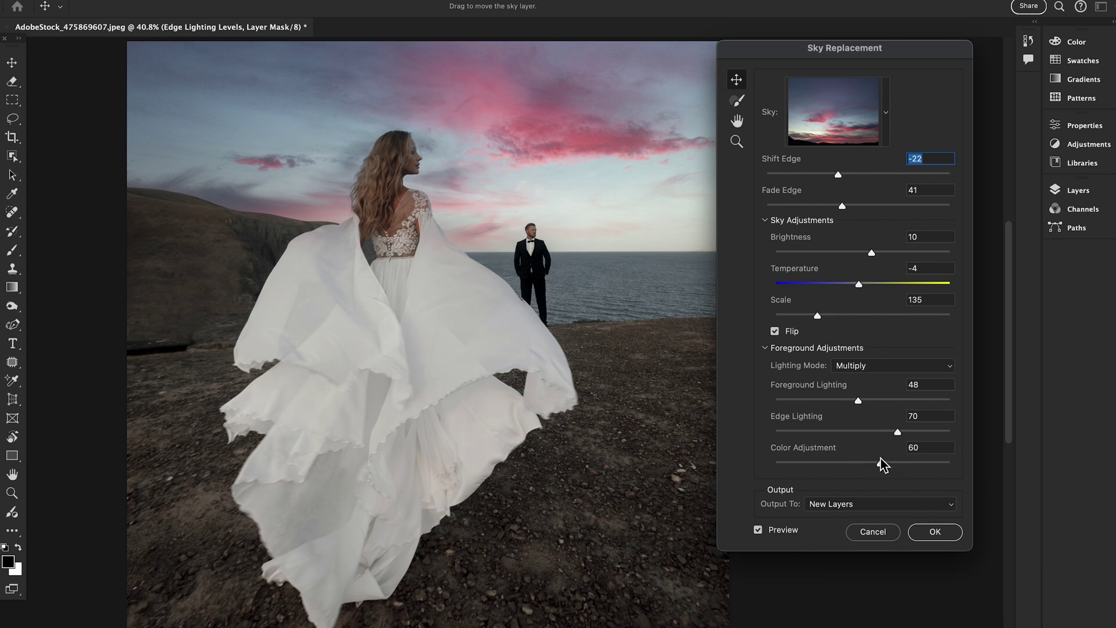
click(861, 506)
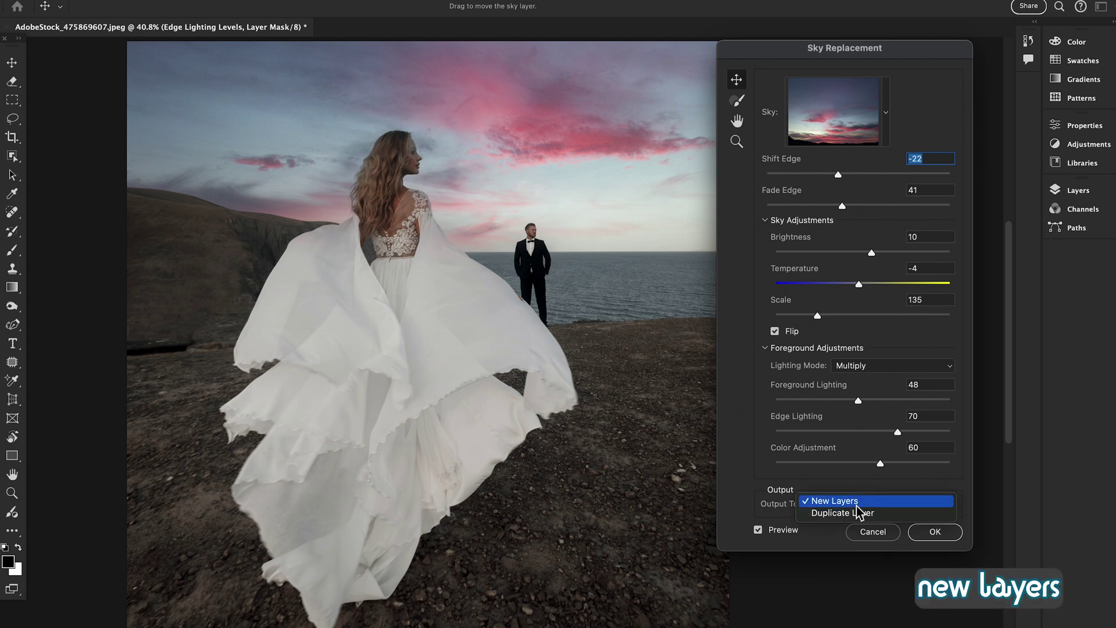
click(858, 501)
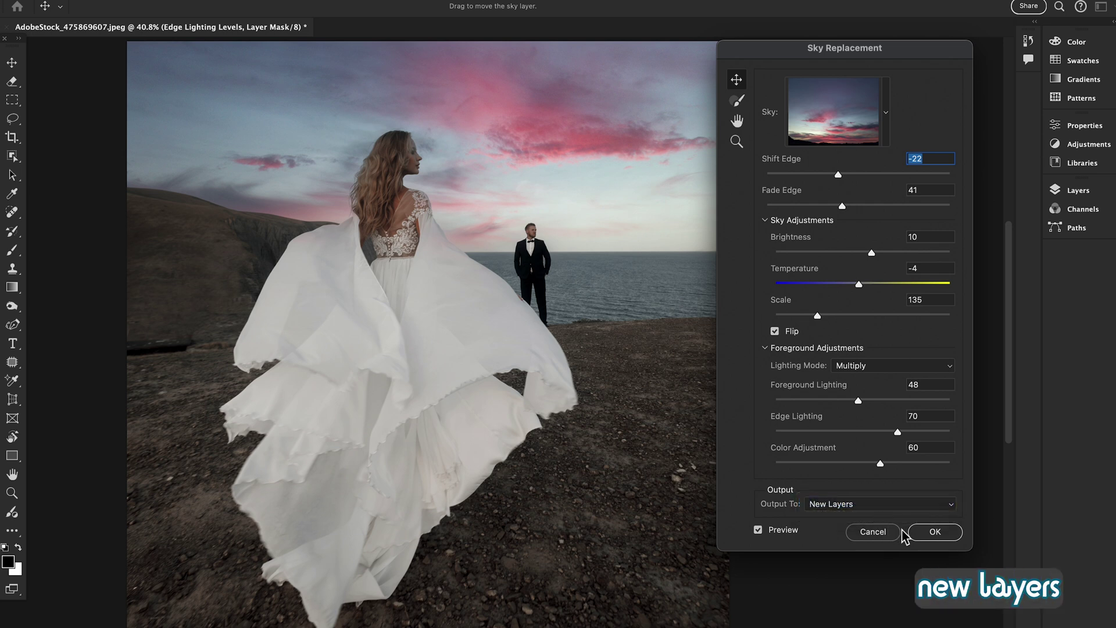
Apply the sky replacement and open a widened Layers panel.
click(933, 533)
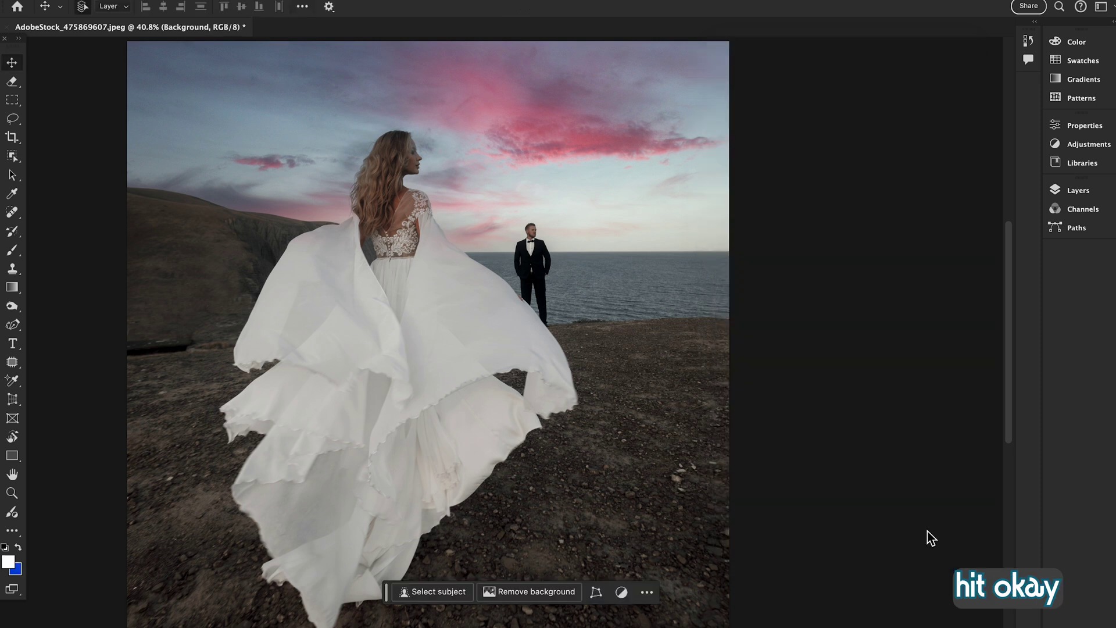
click(1079, 190)
click(1022, 282)
drag(884, 274, 775, 267)
Hide and reshow the Sky Replacement Group and Sky layer to compare before and after.
click(788, 247)
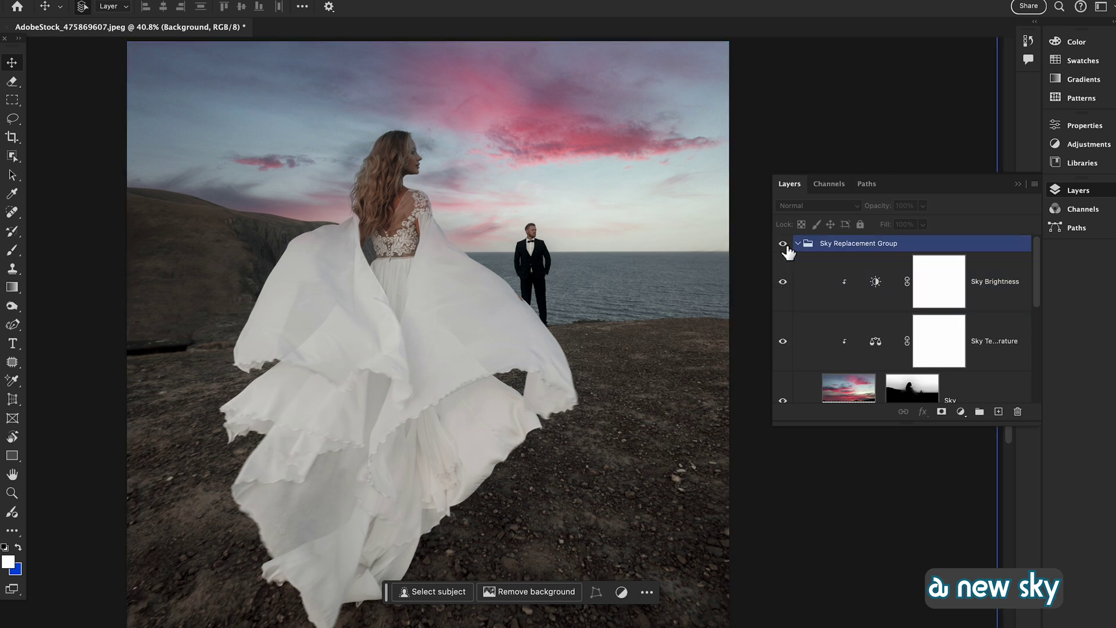
drag(788, 315, 788, 410)
click(784, 400)
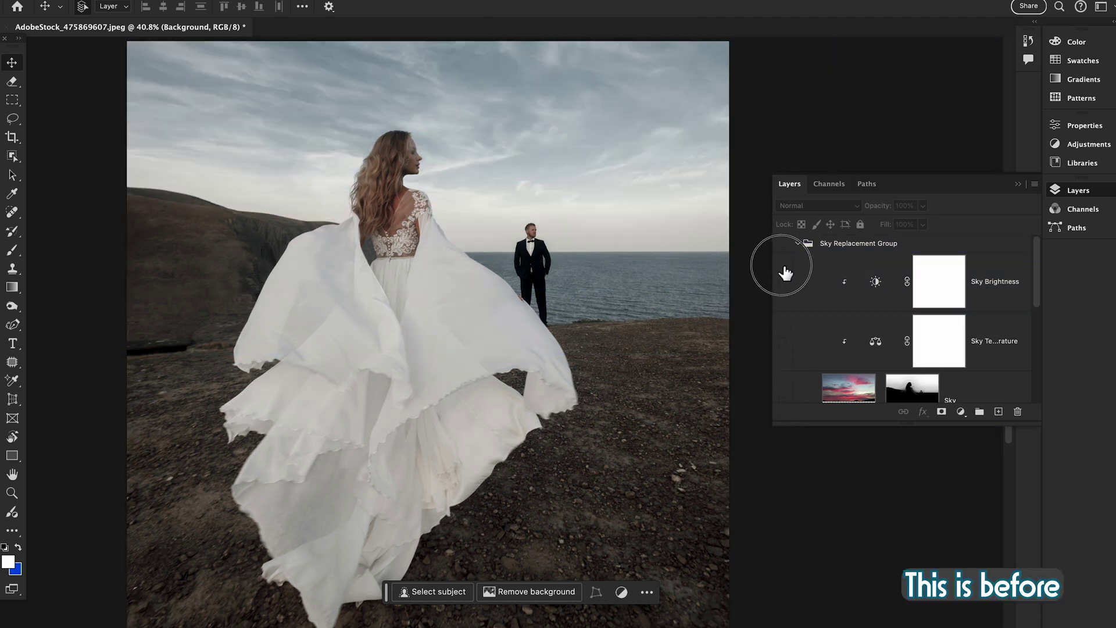
click(782, 244)
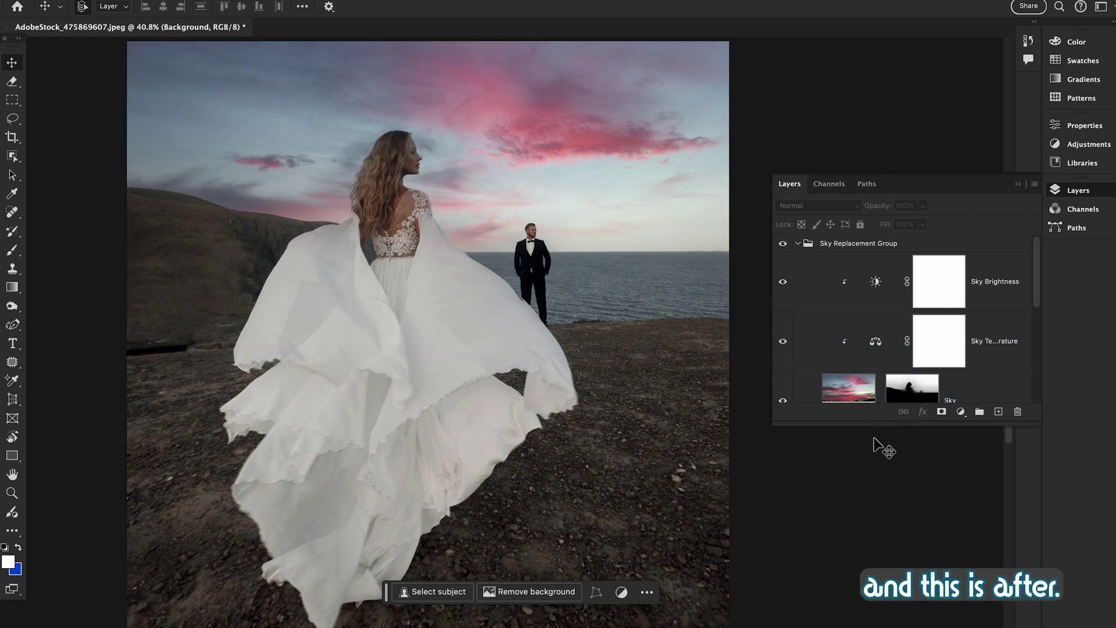
Inspect the generated Sky, Foreground Color, Foreground Lighting and temperature layers, then close Layers.
drag(878, 427, 879, 585)
click(933, 526)
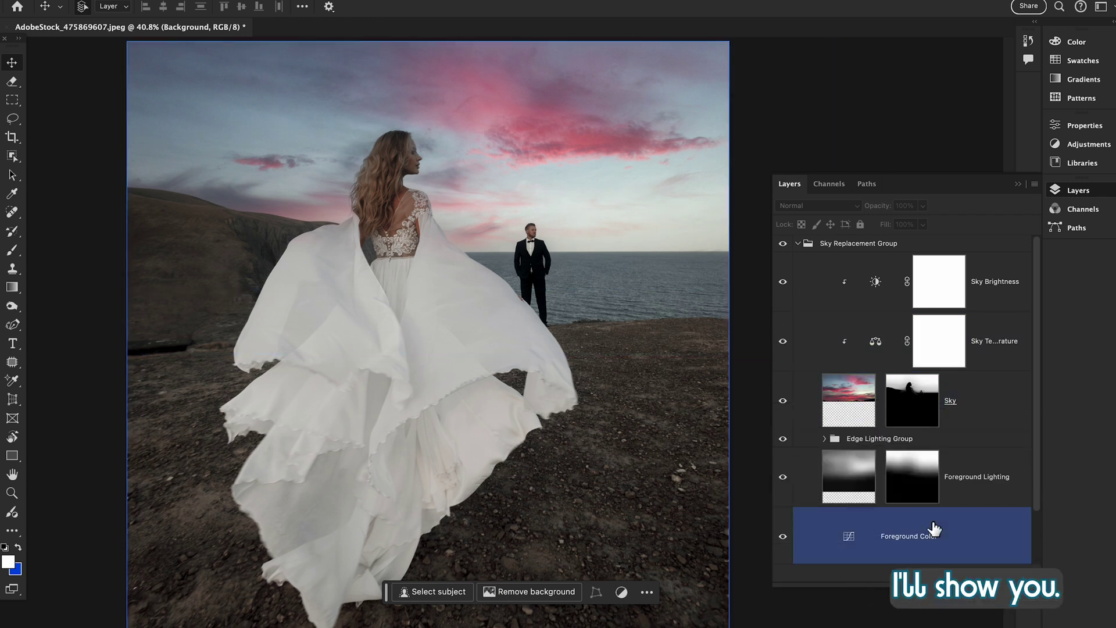
click(1019, 420)
drag(1034, 386, 1035, 445)
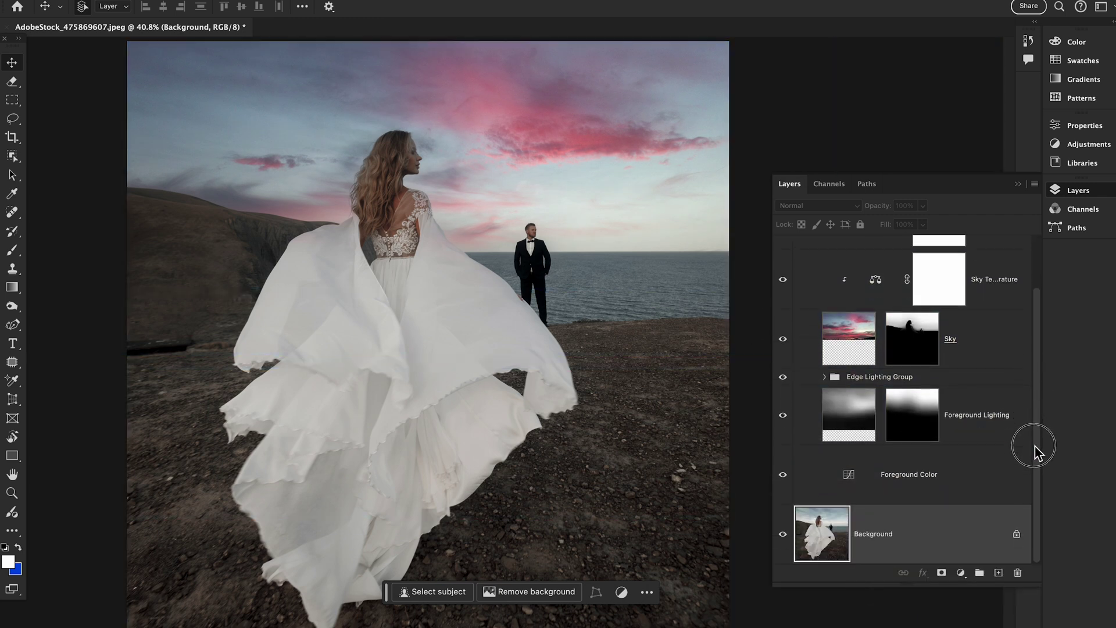
click(927, 465)
click(835, 256)
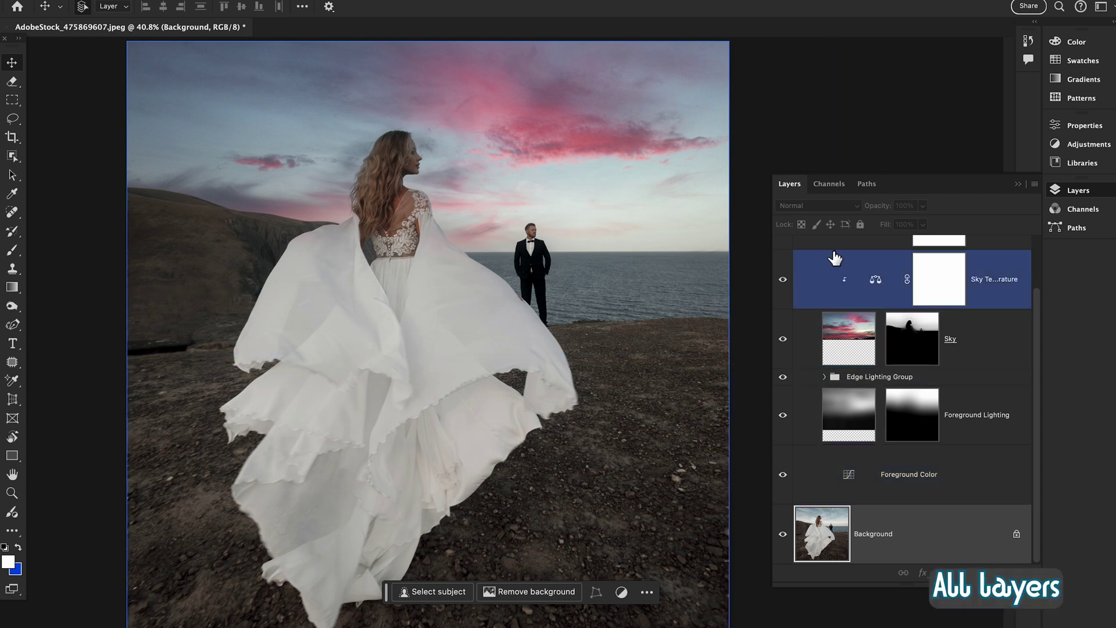
click(1021, 354)
ctrl+click(1021, 354)
drag(1036, 359, 1049, 428)
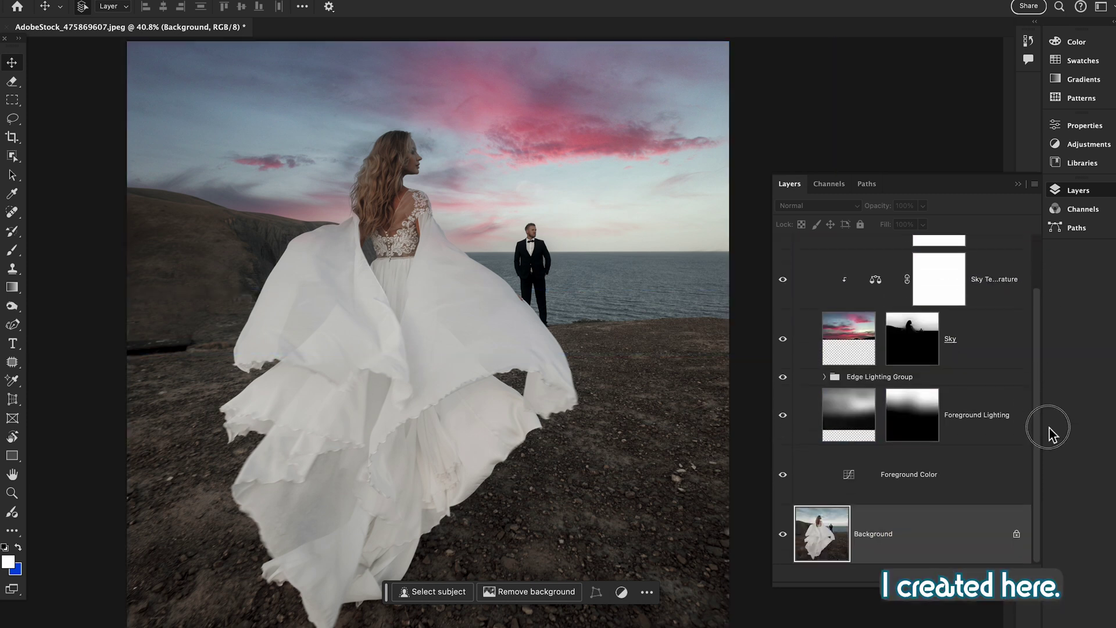
click(887, 441)
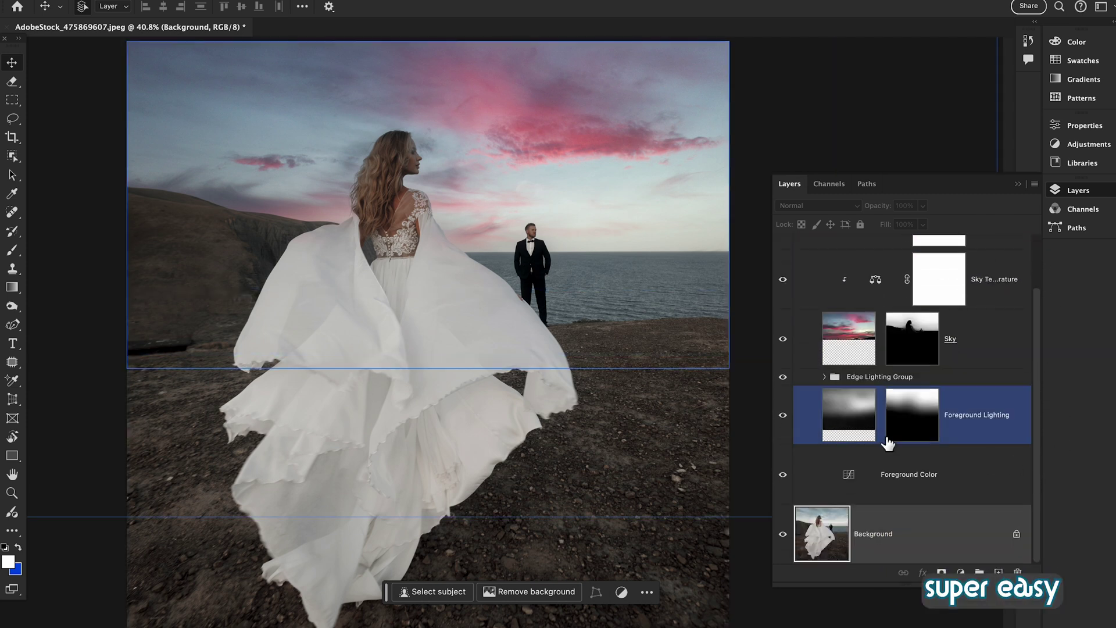
click(983, 273)
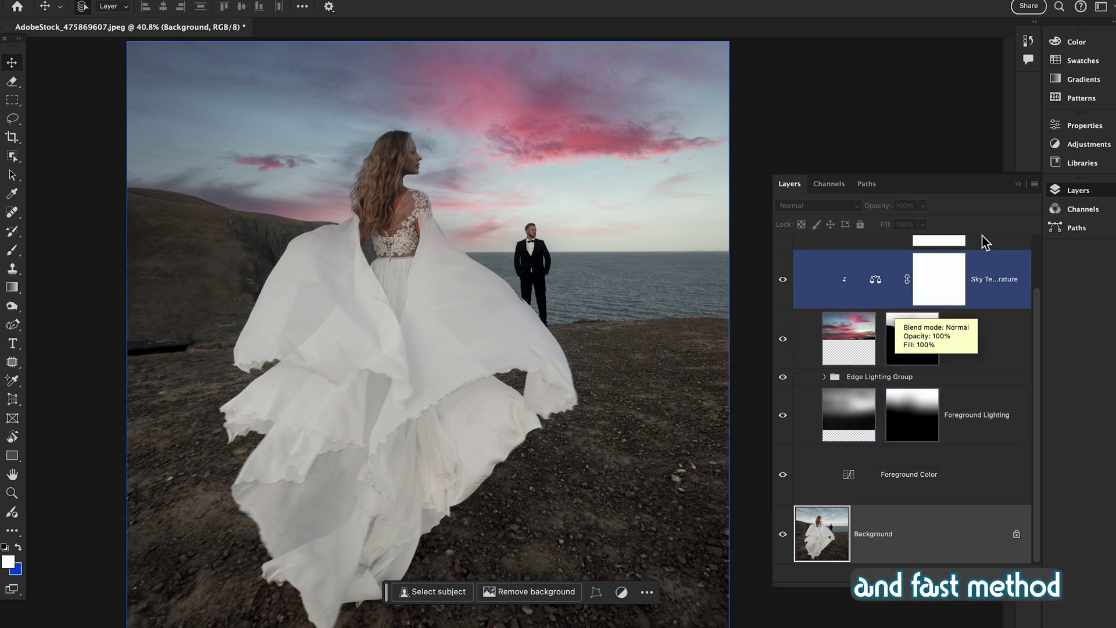
click(1070, 194)
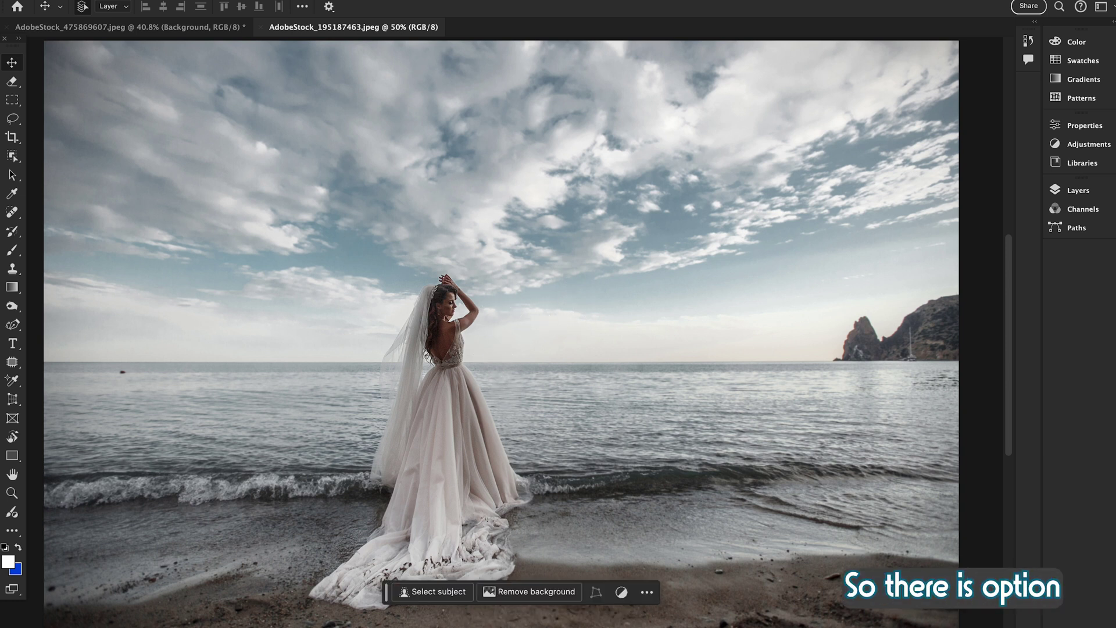
Use Select > Sky, then zoom in on the bride's head and veil to check edges.
click(302, 0)
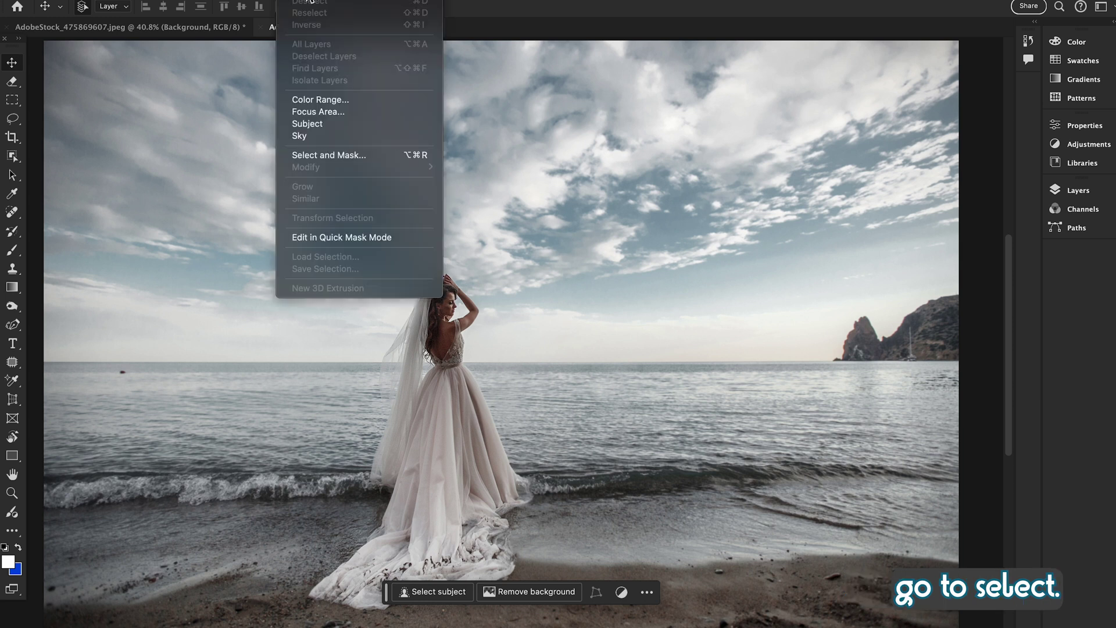
click(320, 140)
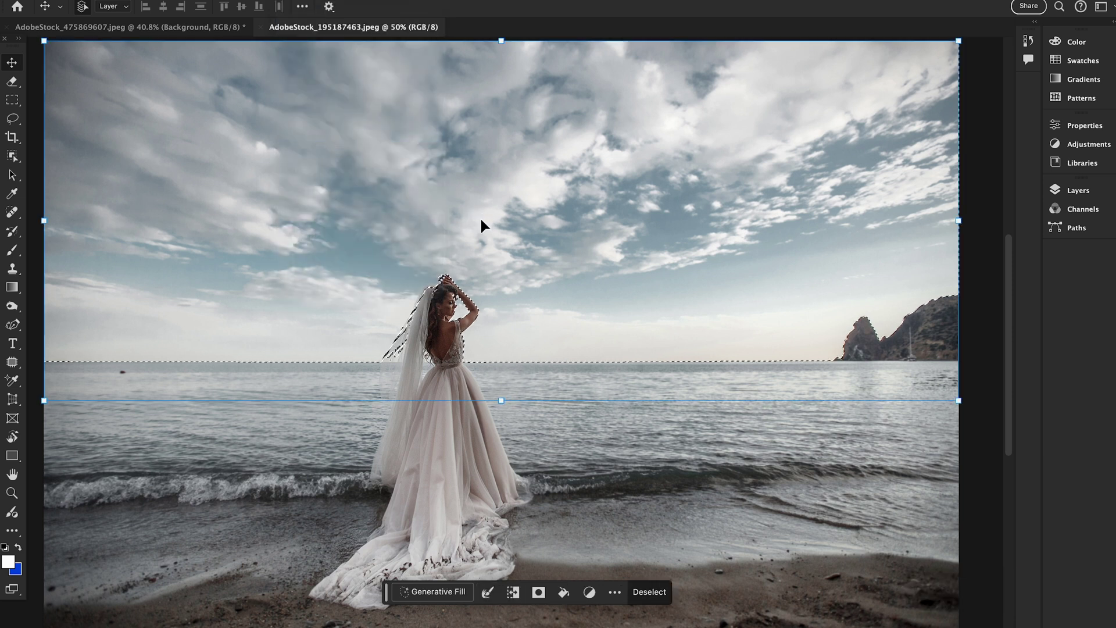
key(ctrl+plus)
key(ctrl+plus)
key(ctrl+plus)
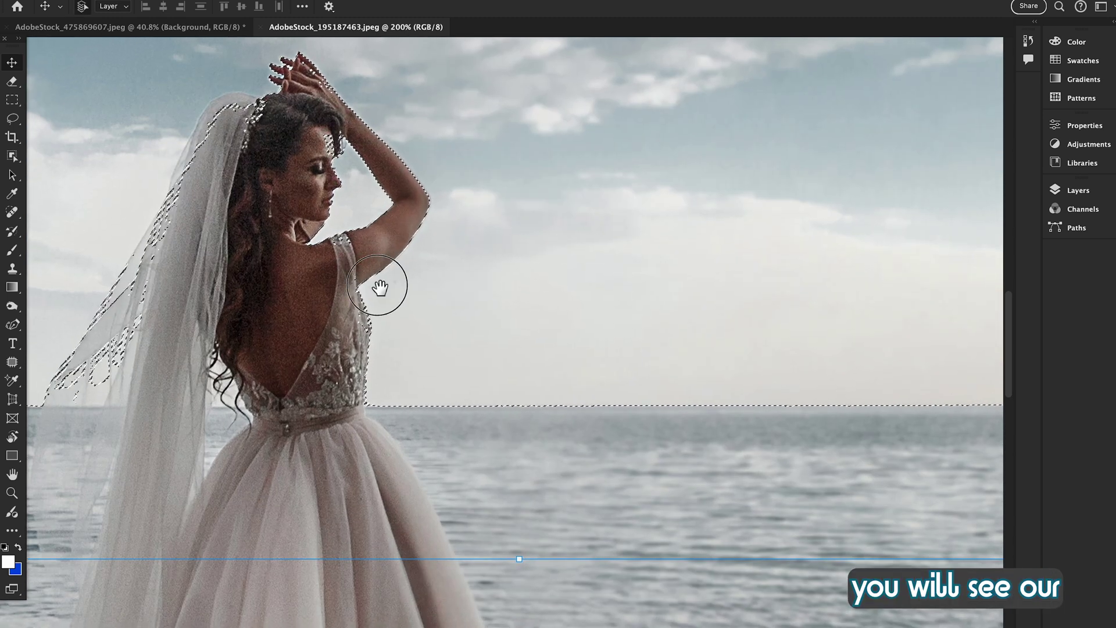
scroll(379, 289, left, 5)
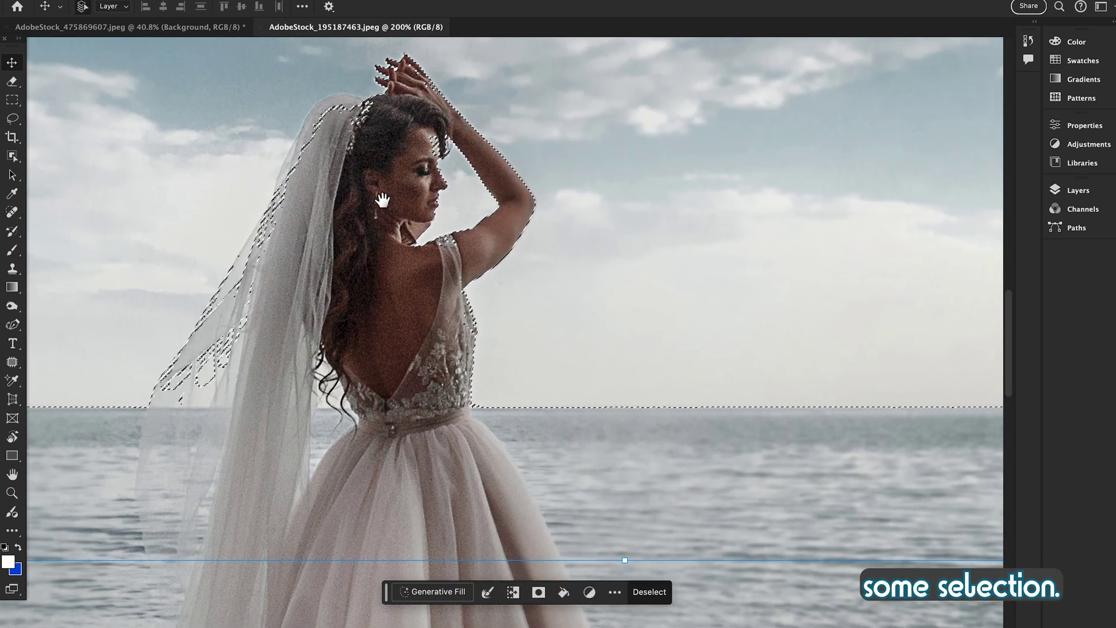
drag(381, 205, 428, 227)
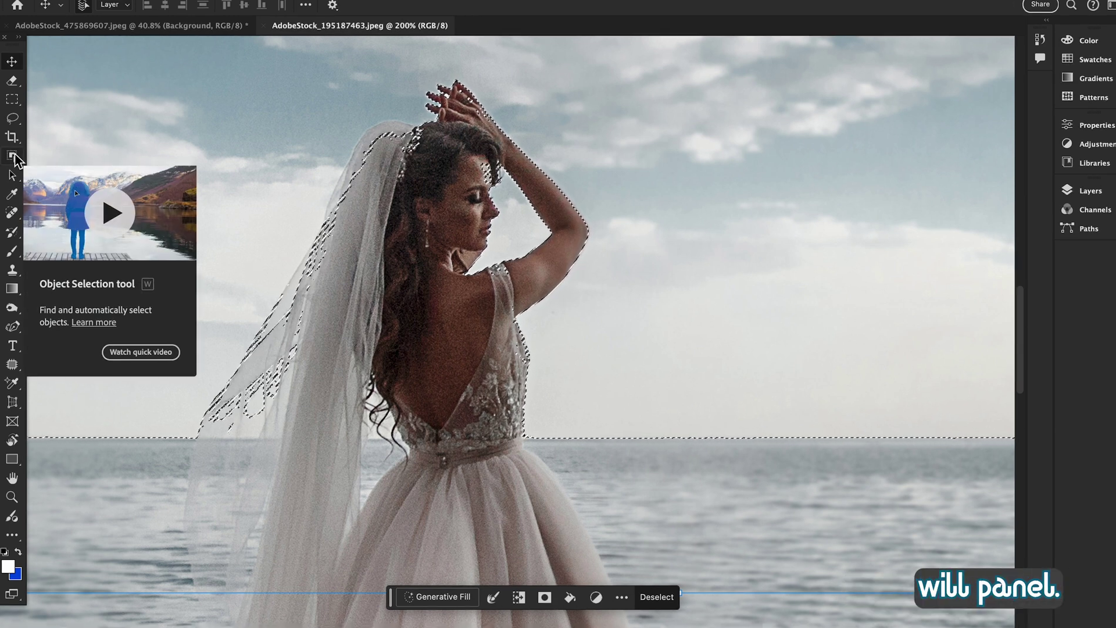
click(13, 157)
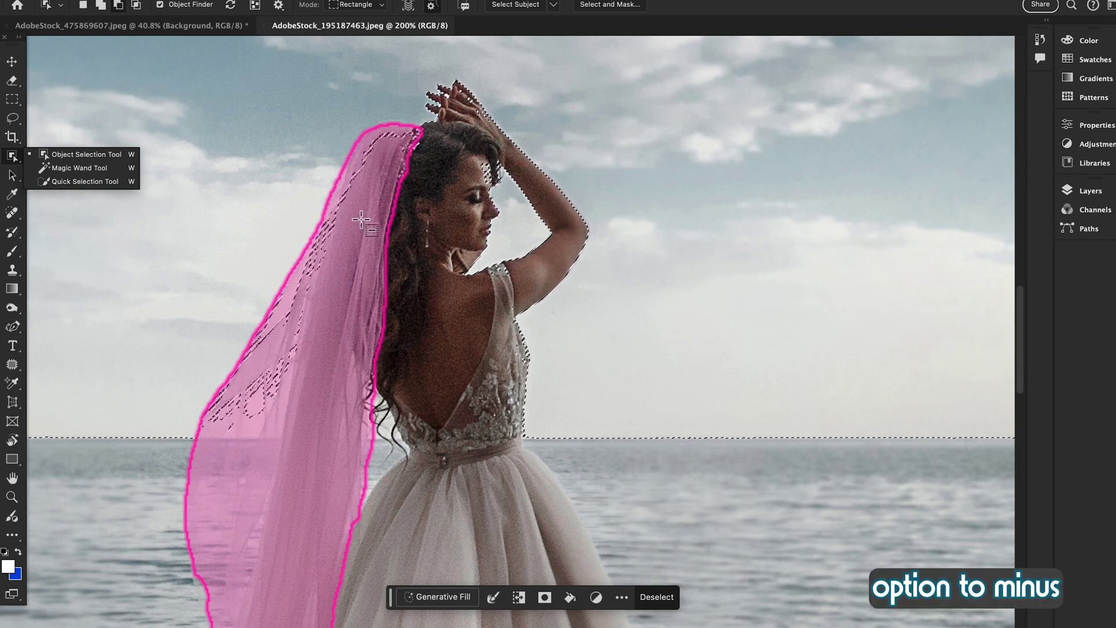
Subtract the veil from the sky selection, dismiss the warning, then review the dress and whole photo.
alt+click(360, 220)
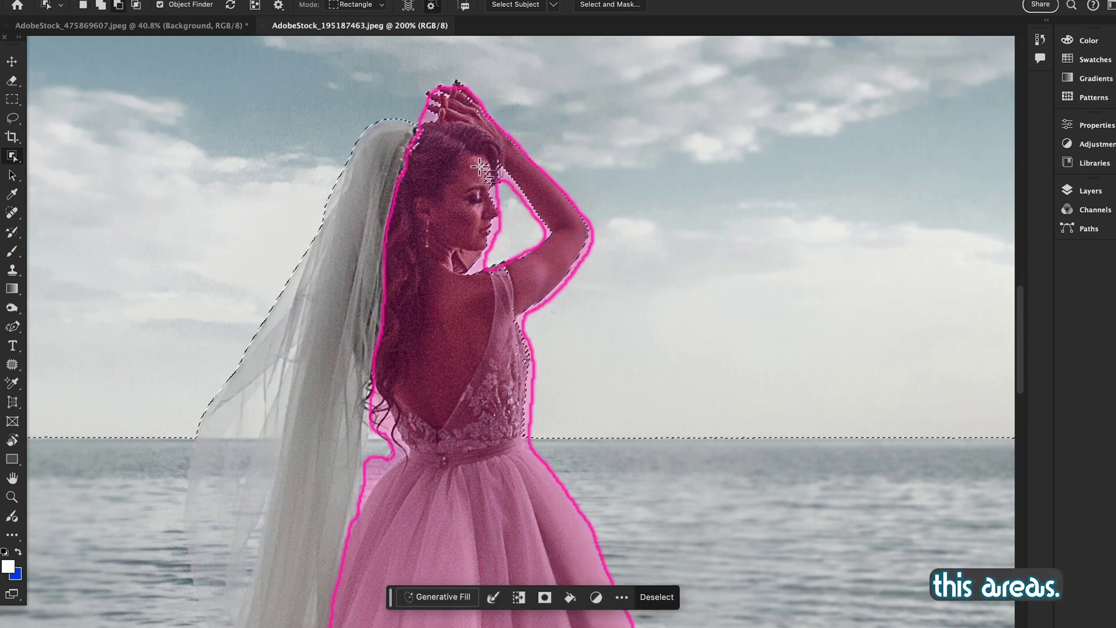
drag(480, 162, 481, 173)
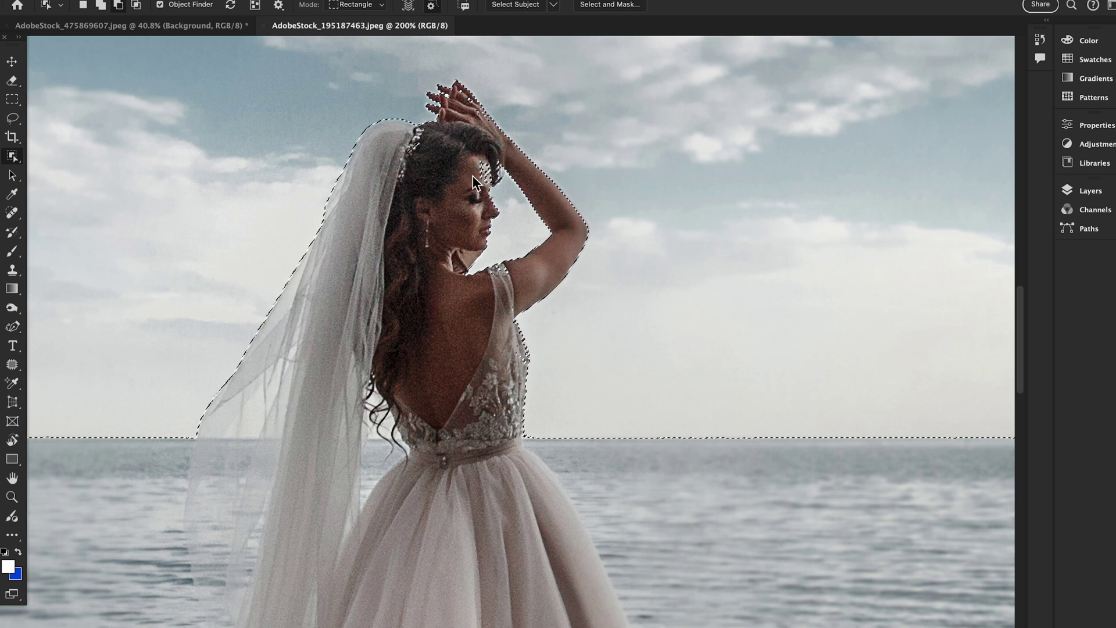
key(Return)
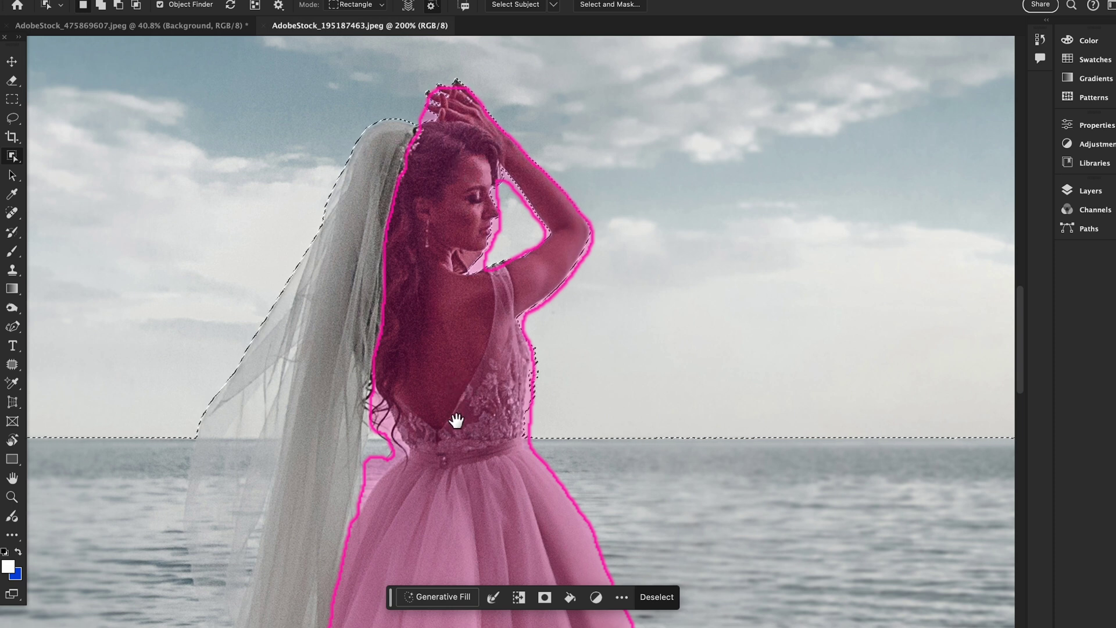
drag(458, 416, 453, 220)
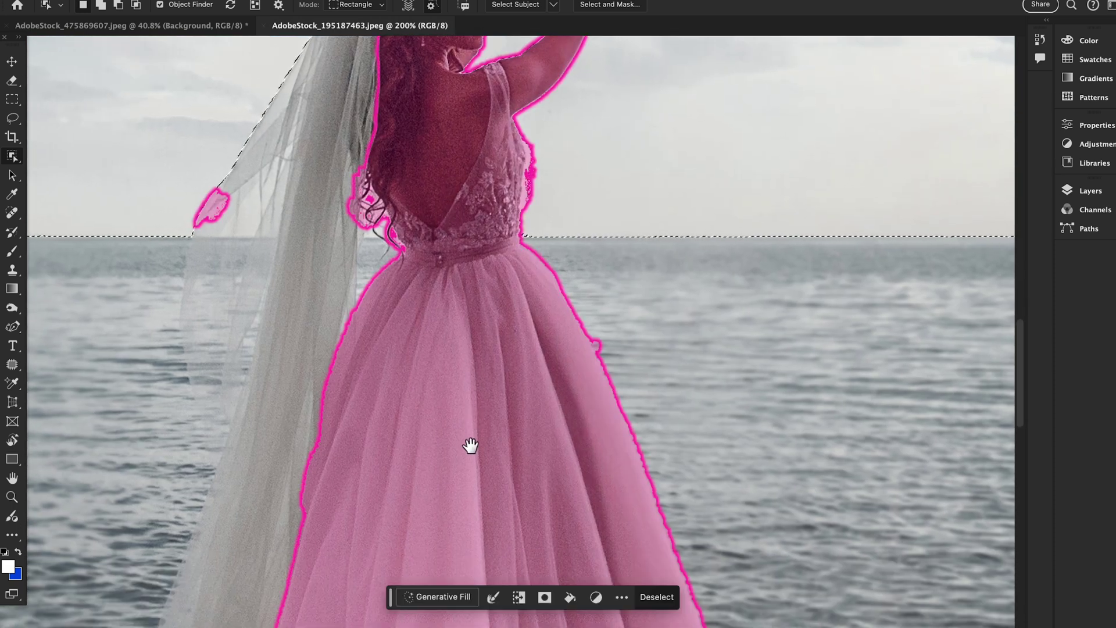
drag(469, 444, 471, 232)
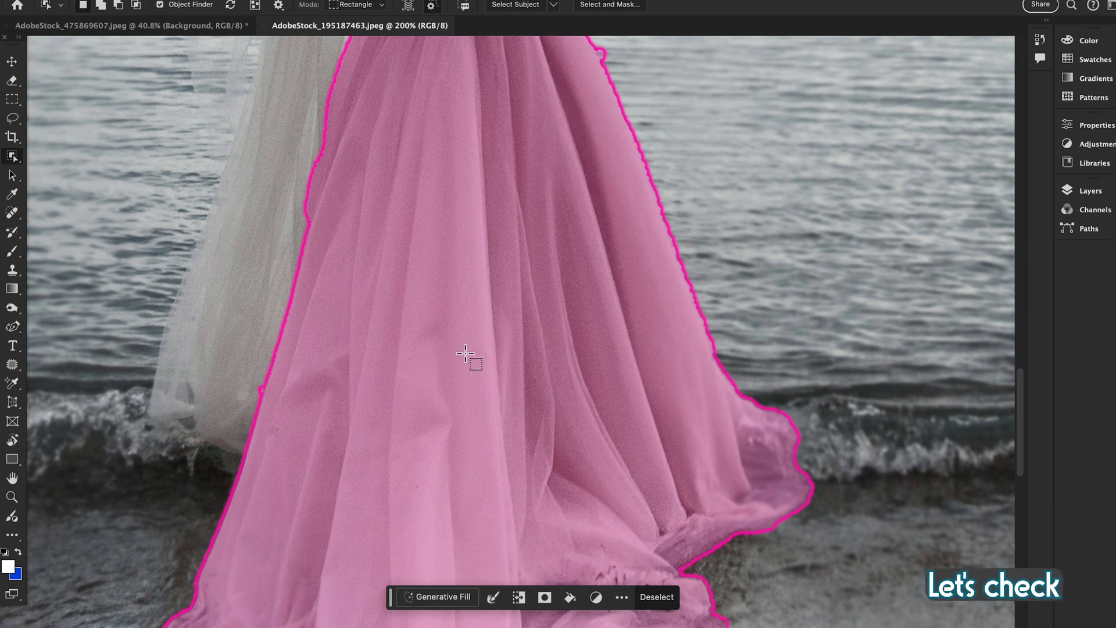
alt+click(465, 353)
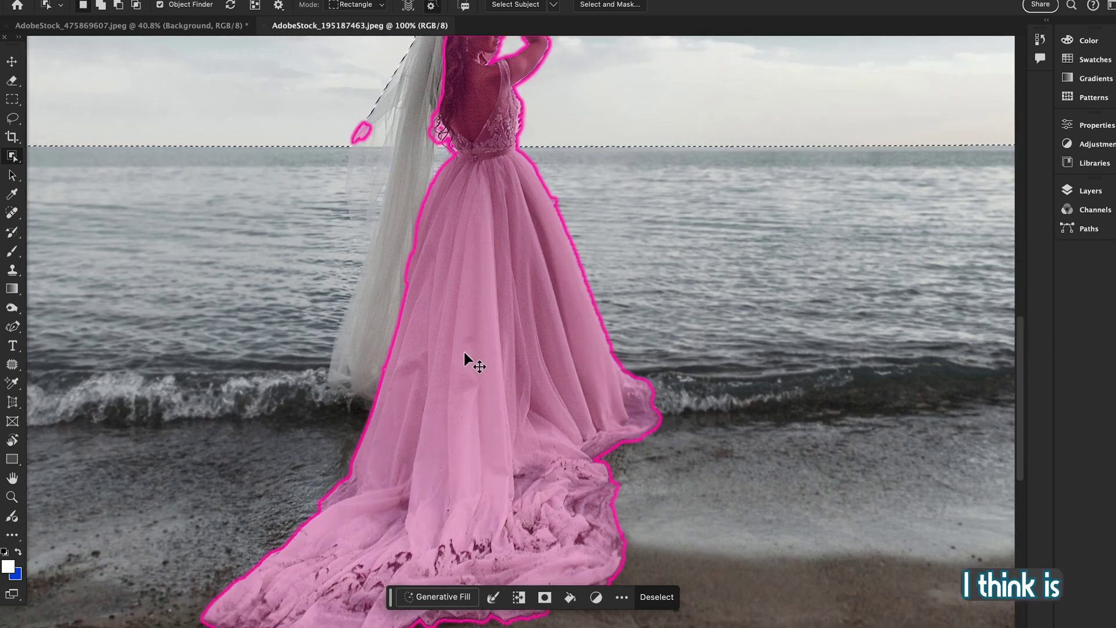
alt+click(472, 365)
drag(511, 313, 493, 424)
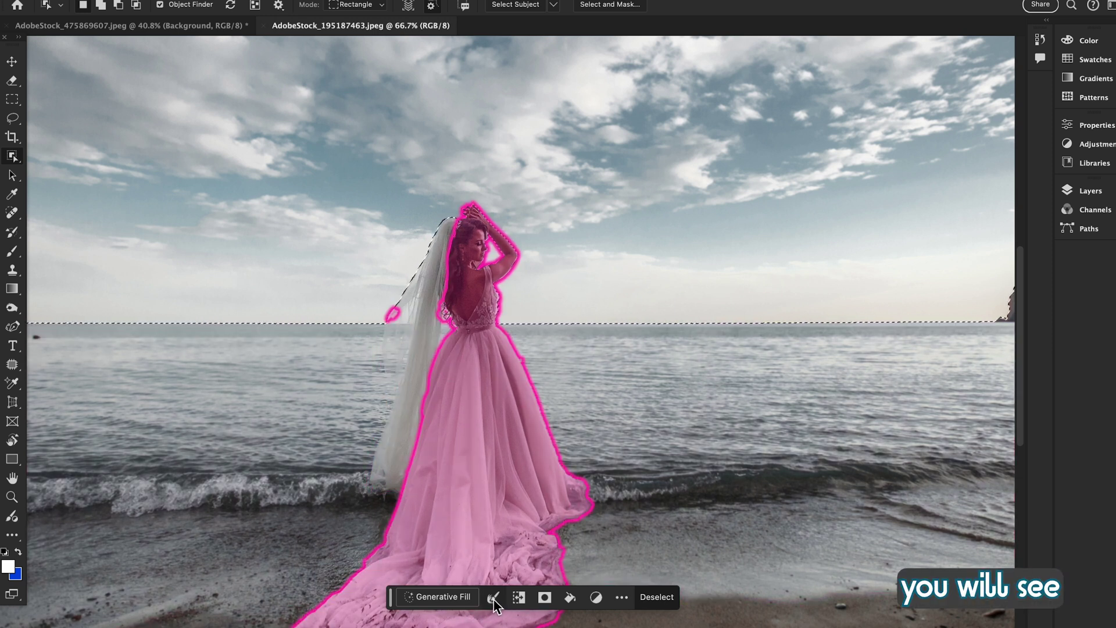
Contract the sky selection by 10 pixels, zoom out, and switch to the Move tool.
click(494, 599)
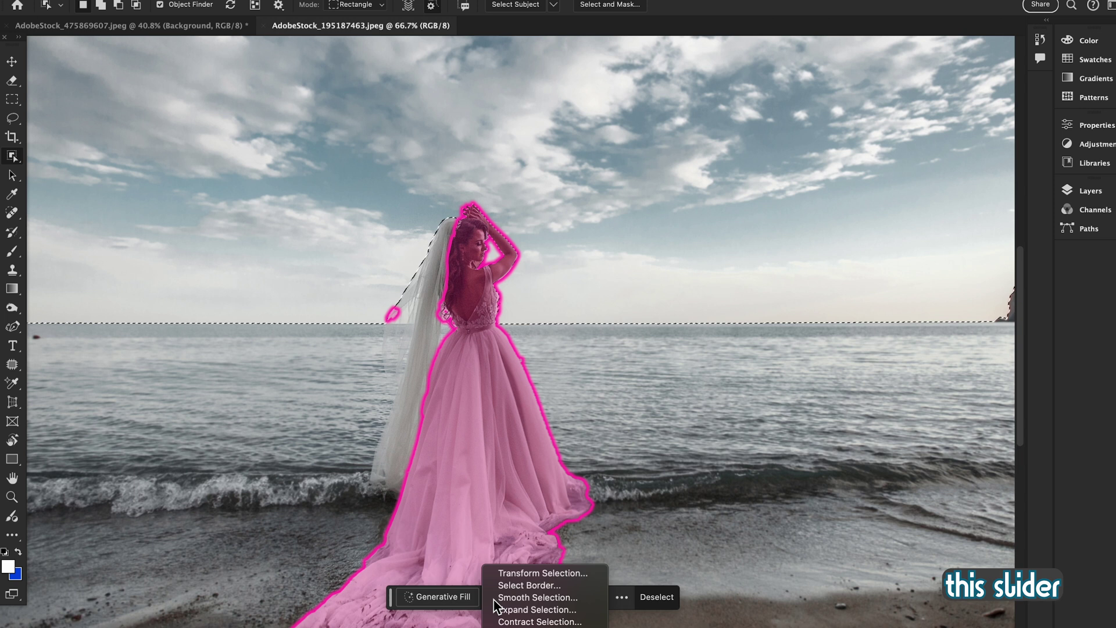
click(513, 621)
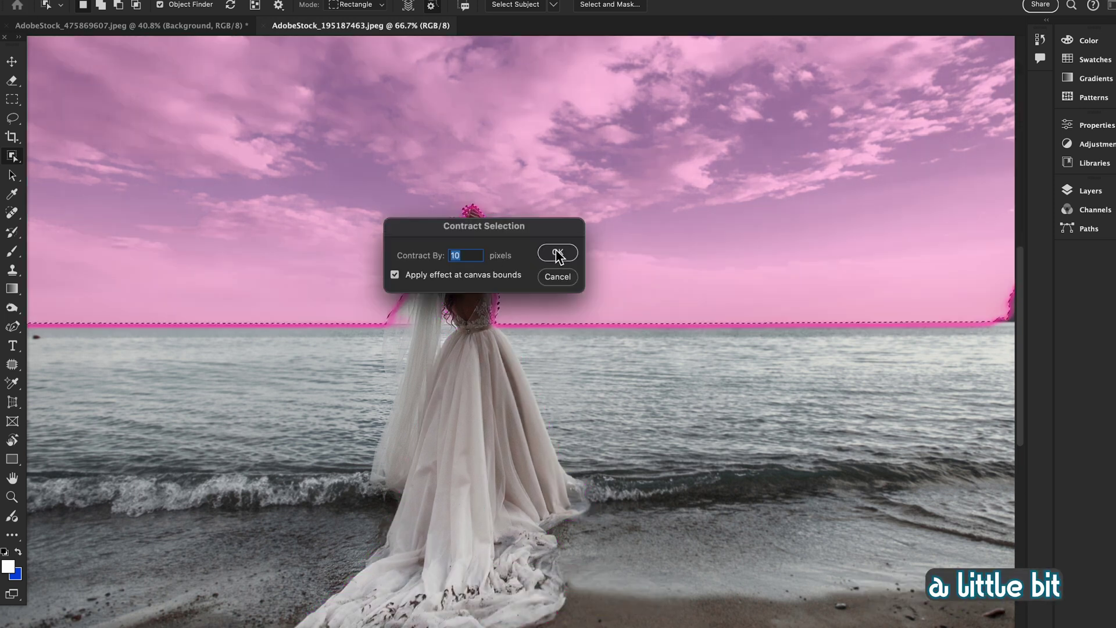
click(557, 254)
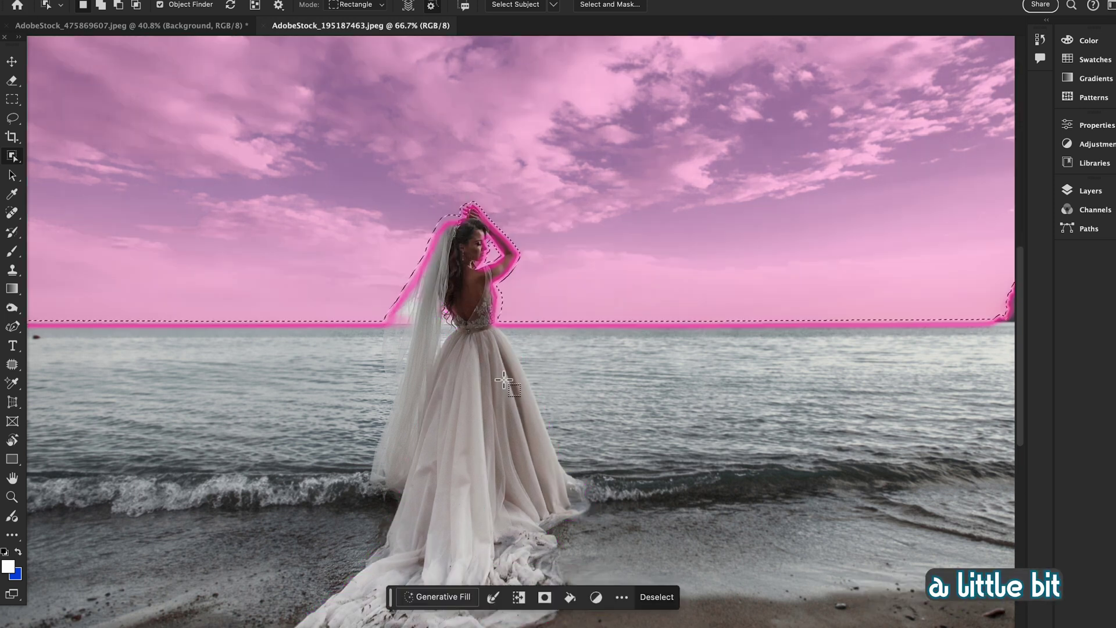
key(super+minus)
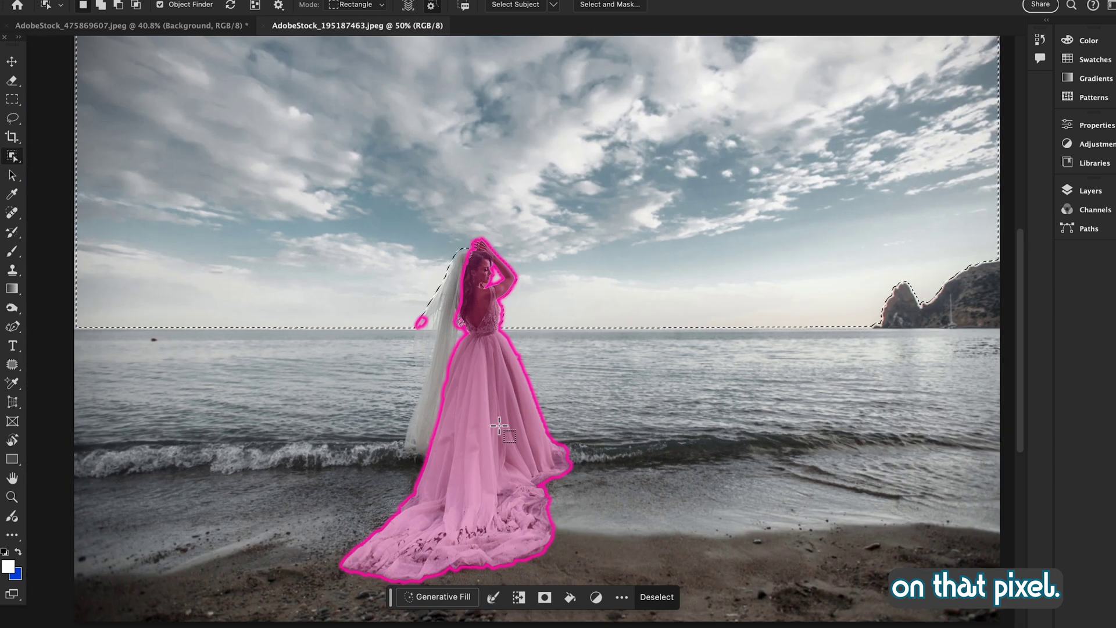
key(v)
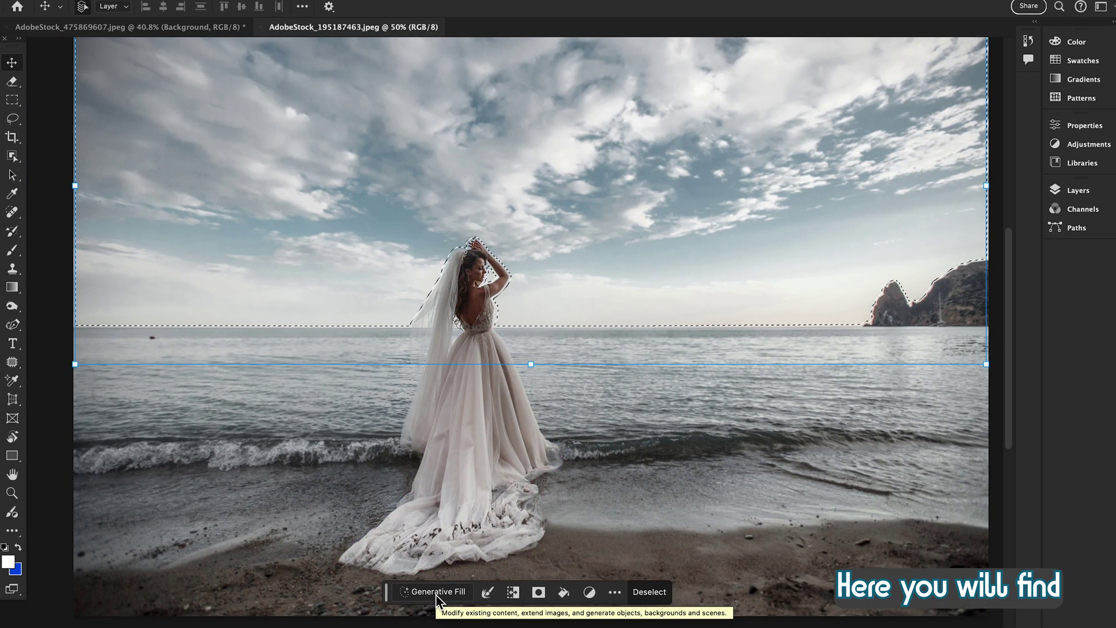
Generate a 'dark cloudy' sky with Generative Fill over the selected beach sky.
click(436, 593)
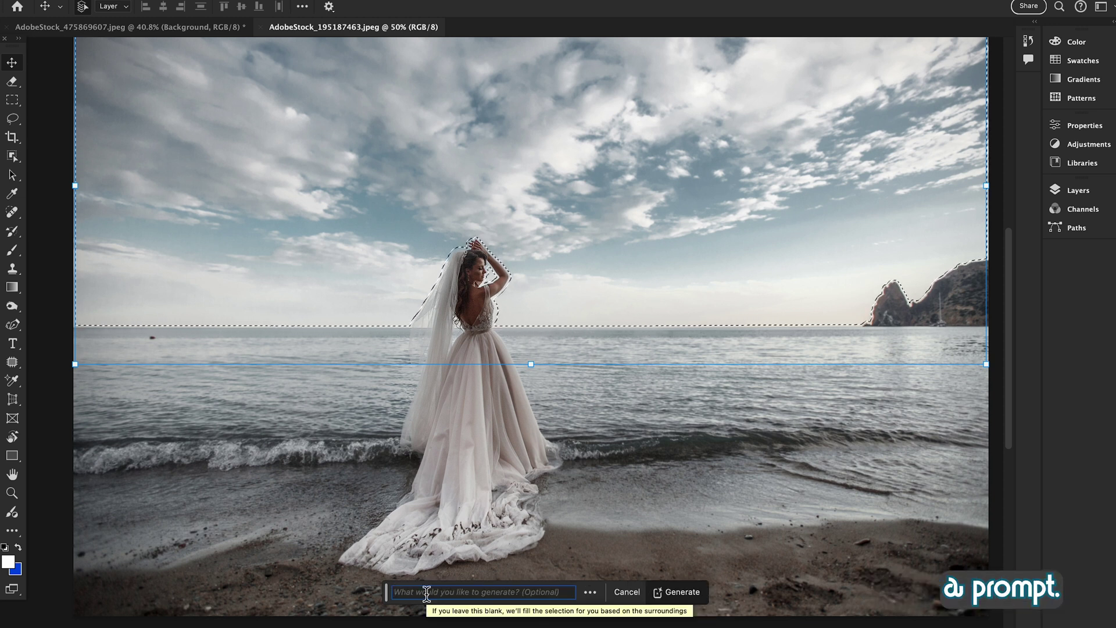
text(clou)
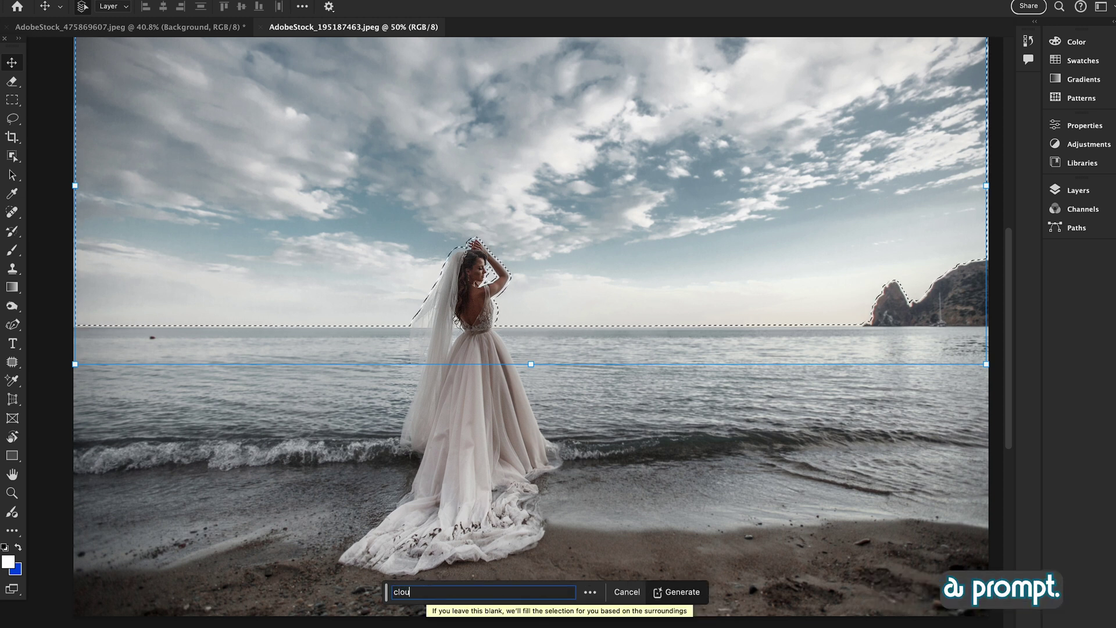
key(BackSpace)
key(BackSpace)
key(BackSpace)
key(BackSpace)
text(d)
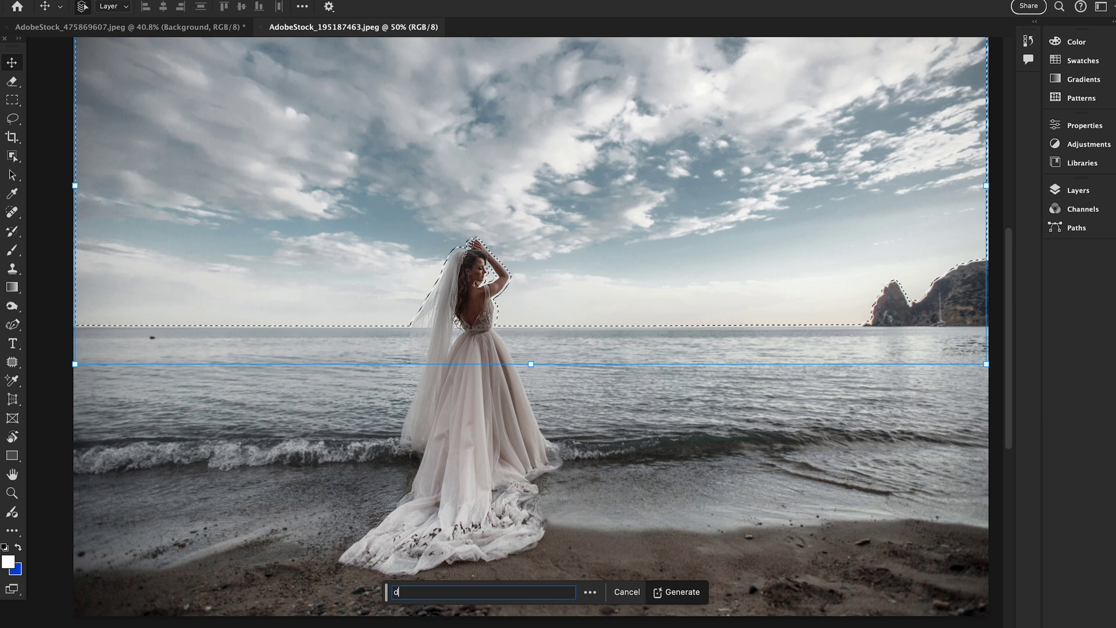
text(ark c)
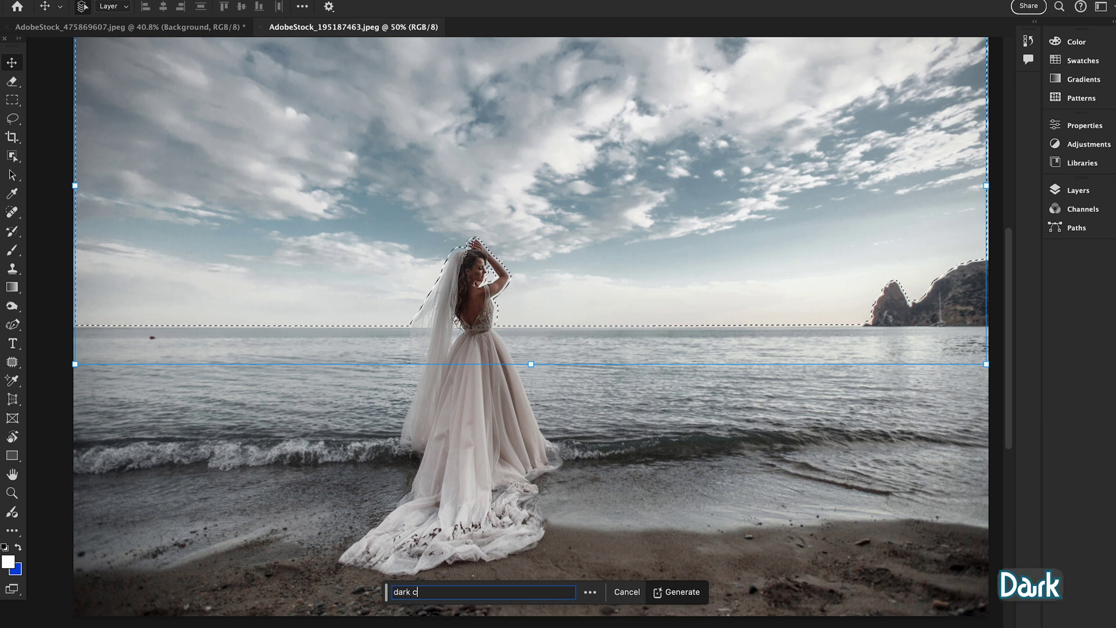
text(loudy sky)
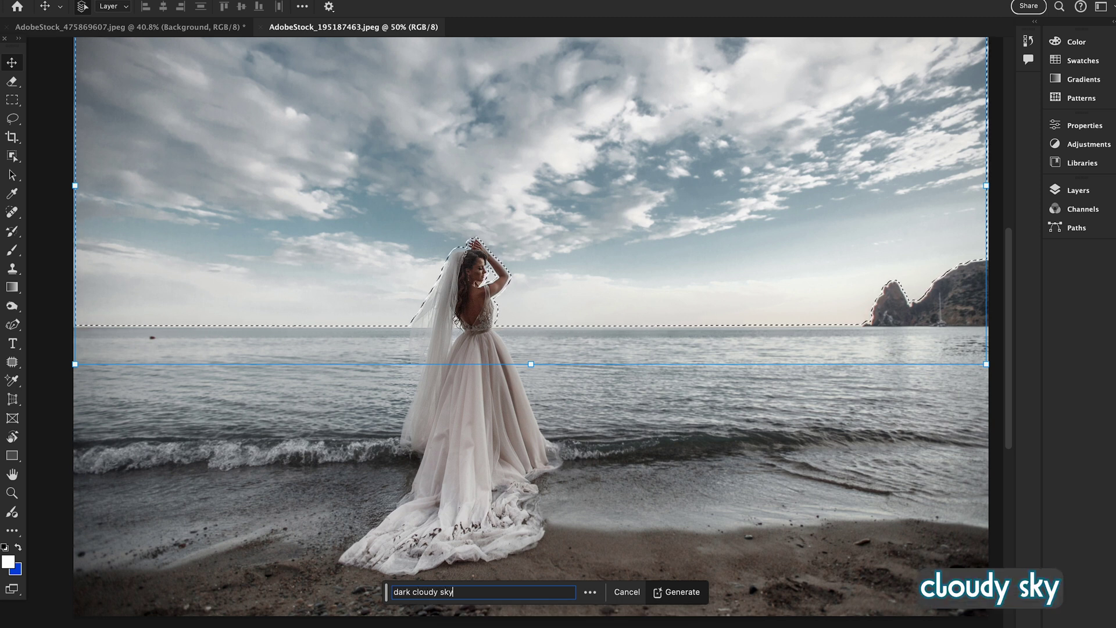
click(675, 592)
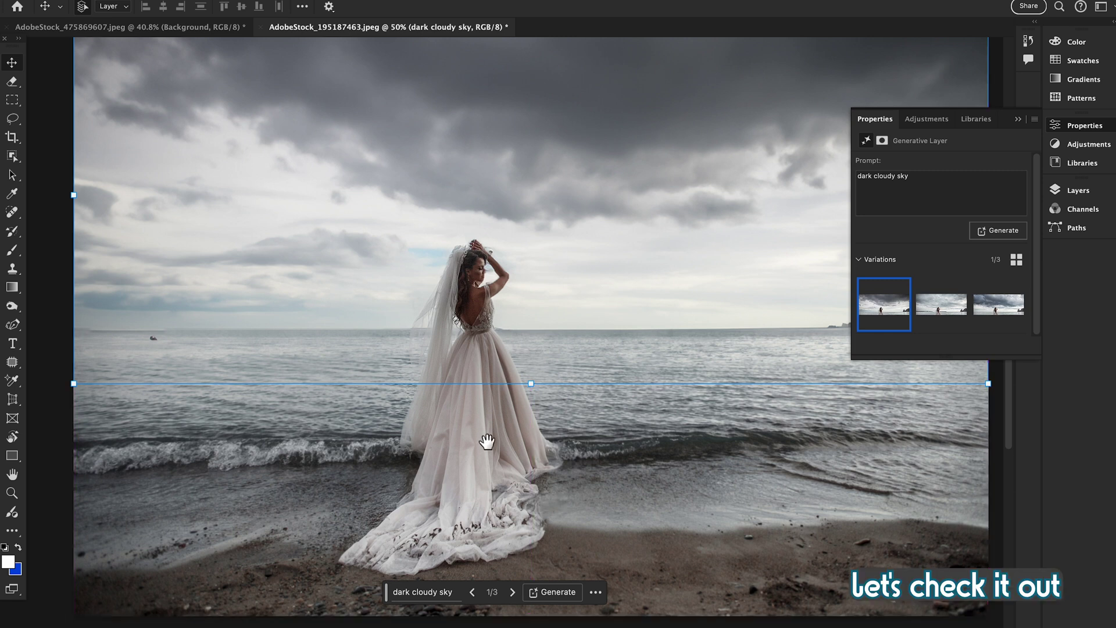
Preview the three generated sky variations, zooming and panning over the beach photo.
drag(527, 364, 486, 386)
click(1068, 128)
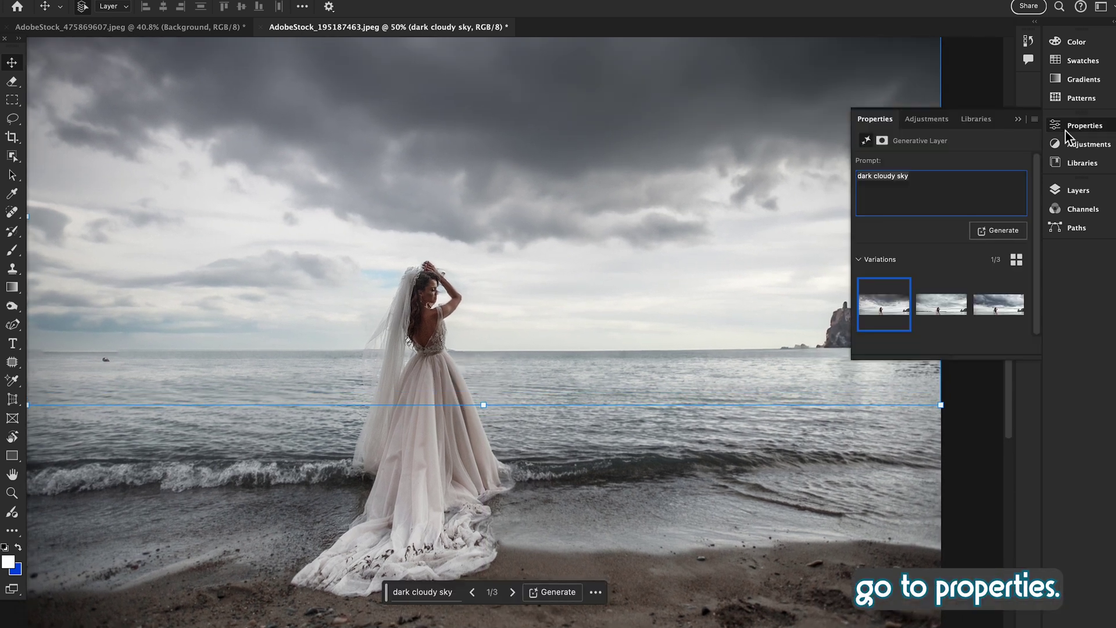
click(952, 304)
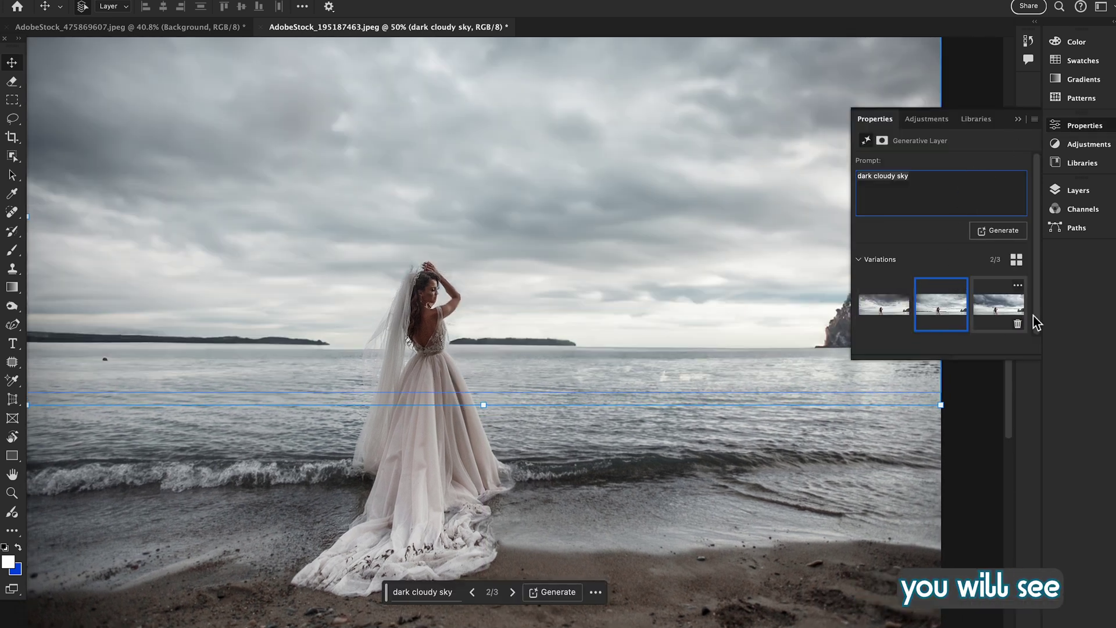
click(996, 311)
key(ctrl+minus)
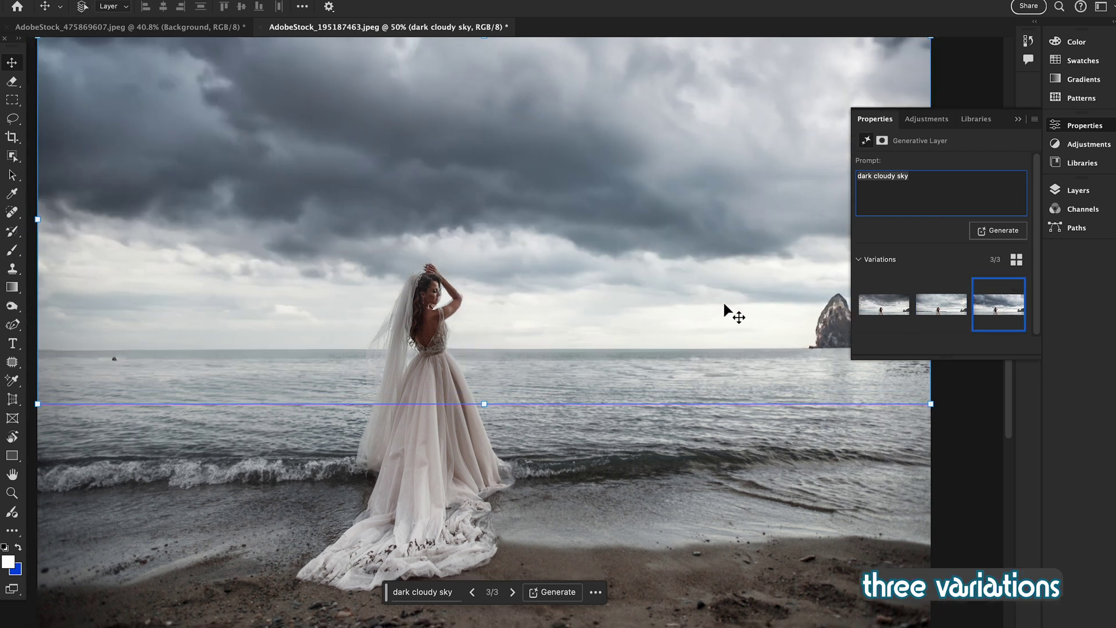
key(ctrl+plus)
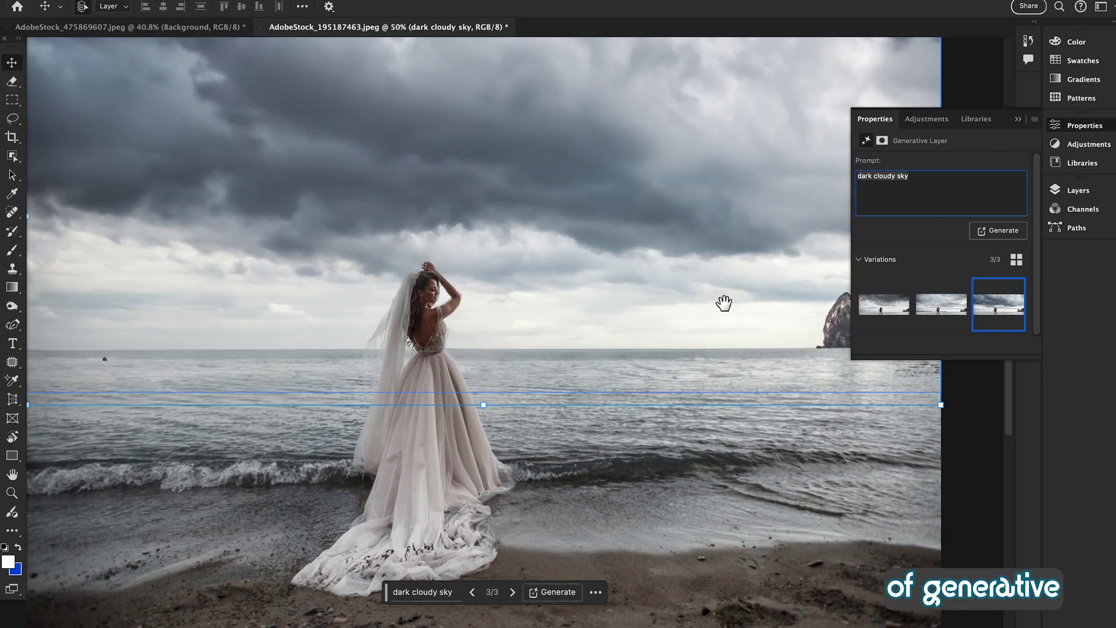
mouse_move(484, 247)
mouse_down()
mouse_move(494, 249)
mouse_move(463, 260)
mouse_move(490, 252)
mouse_up()
click(1068, 128)
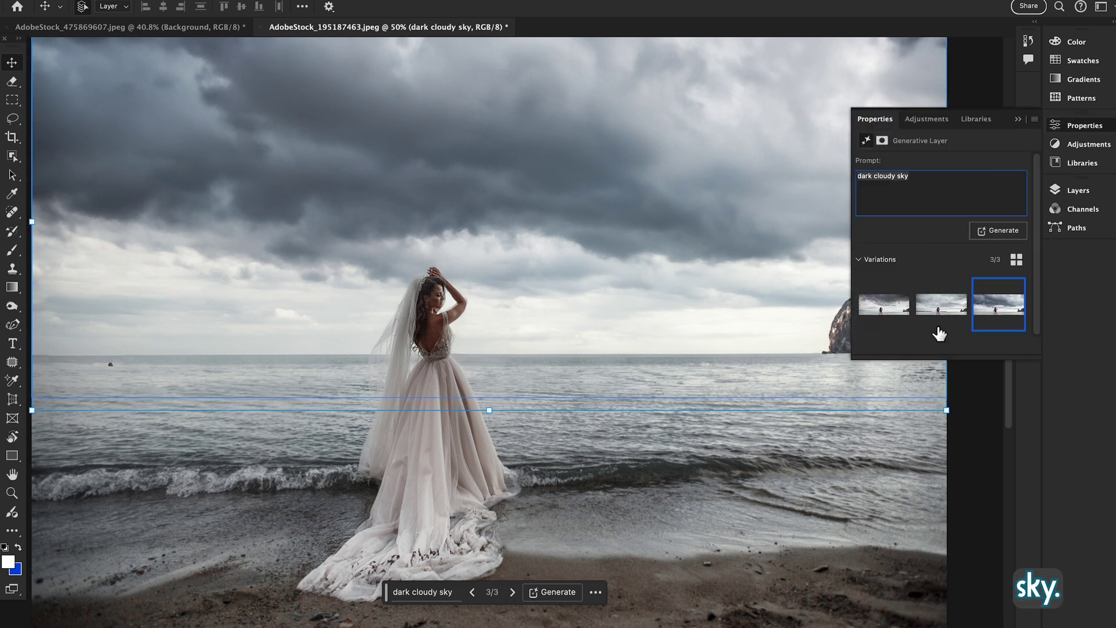
click(941, 307)
click(883, 308)
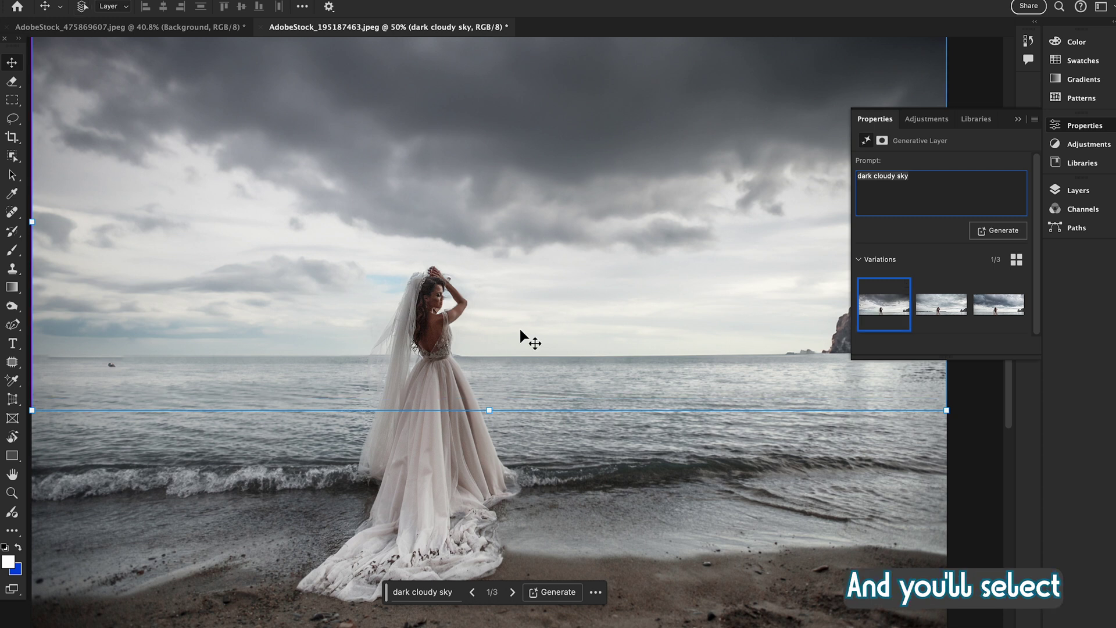
Settle on the third, stormiest variation and inspect it around the bride's veil.
scroll(521, 330, up, 1)
scroll(521, 331, up, 1)
scroll(520, 330, down, 2)
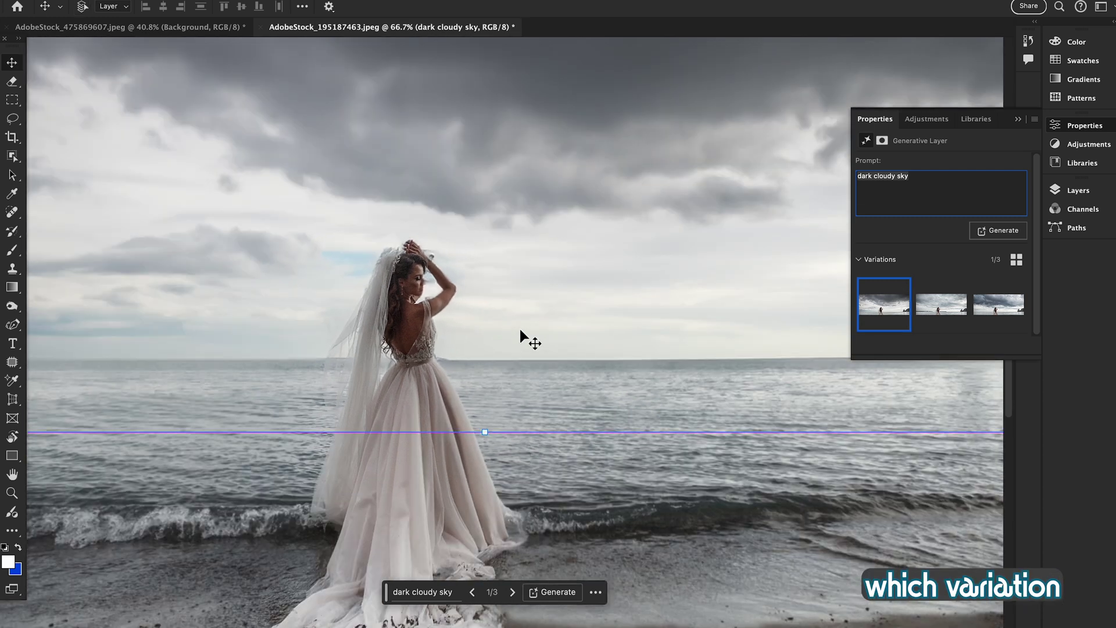
scroll(520, 331, down, 1)
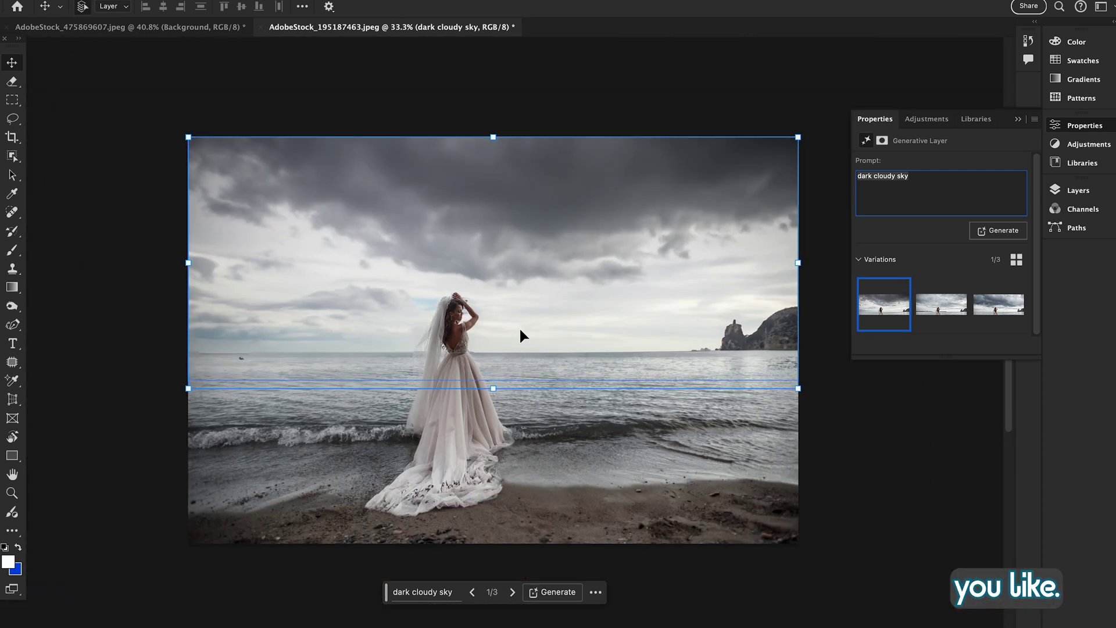
click(948, 320)
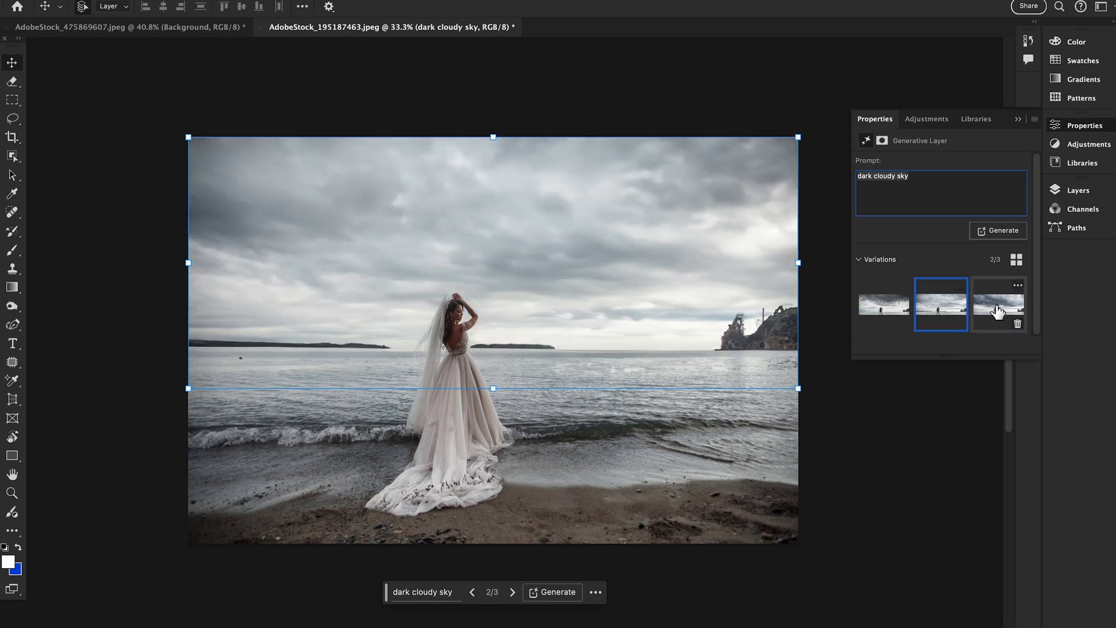
click(998, 312)
scroll(544, 337, up, 10)
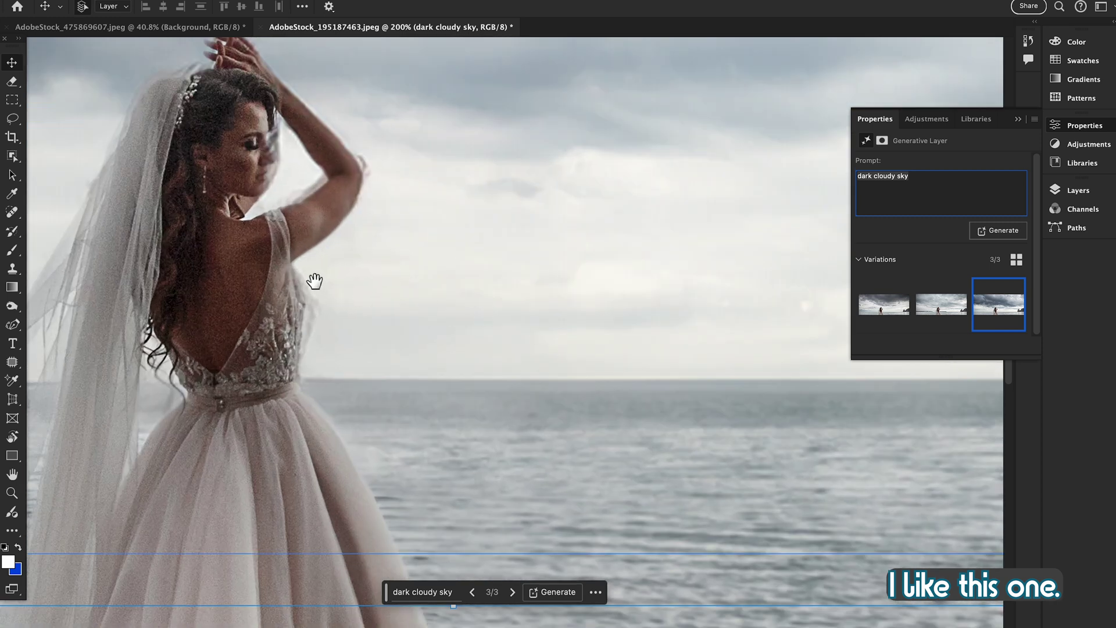
drag(311, 279, 485, 378)
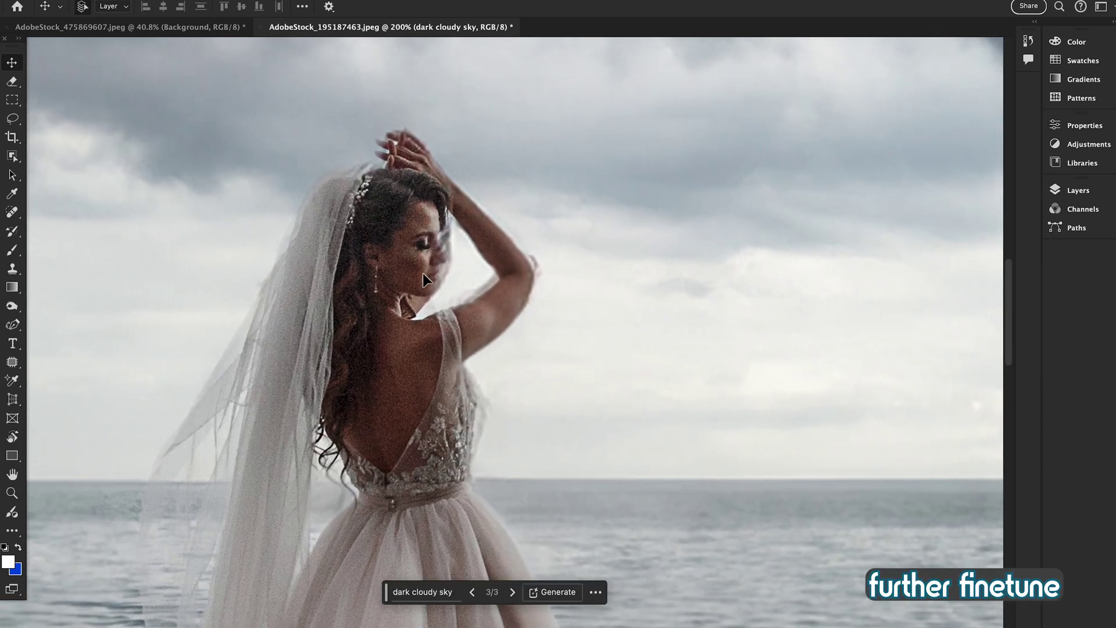
scroll(456, 312, down, 5)
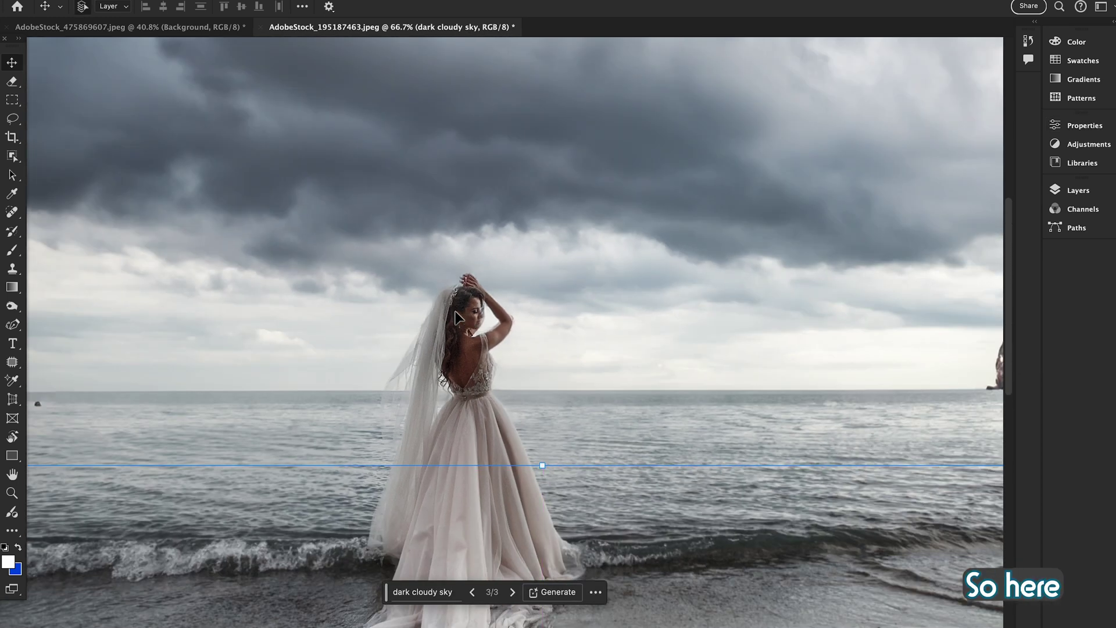
drag(552, 364, 572, 330)
key(ctrl+minus)
Hide the dark cloudy sky layer and select the bride on the Background with Select Subject.
click(1066, 194)
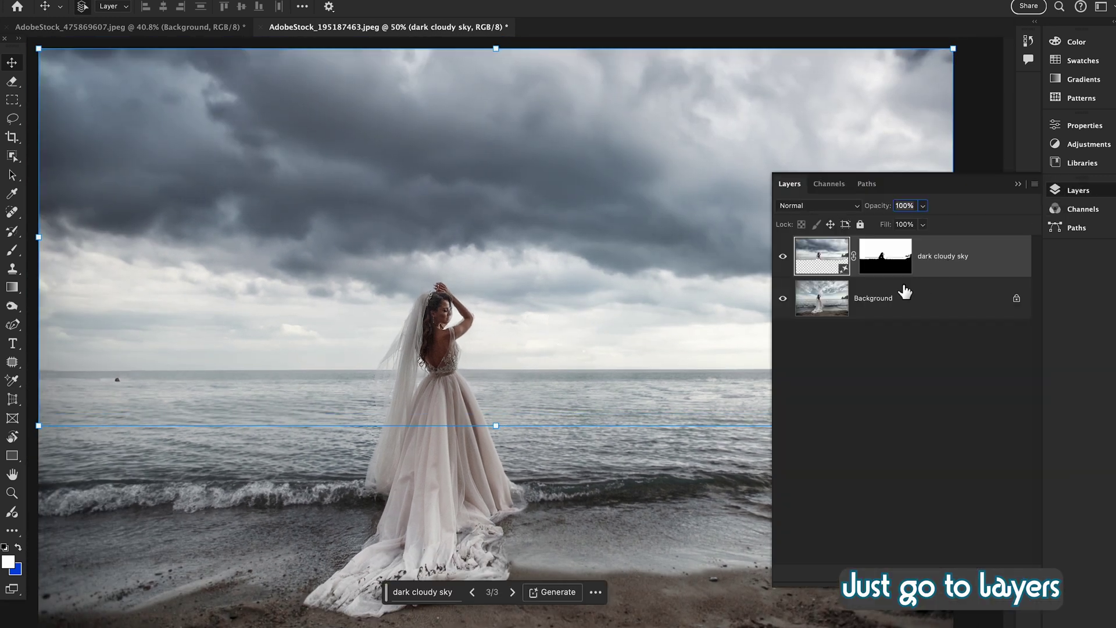
click(784, 257)
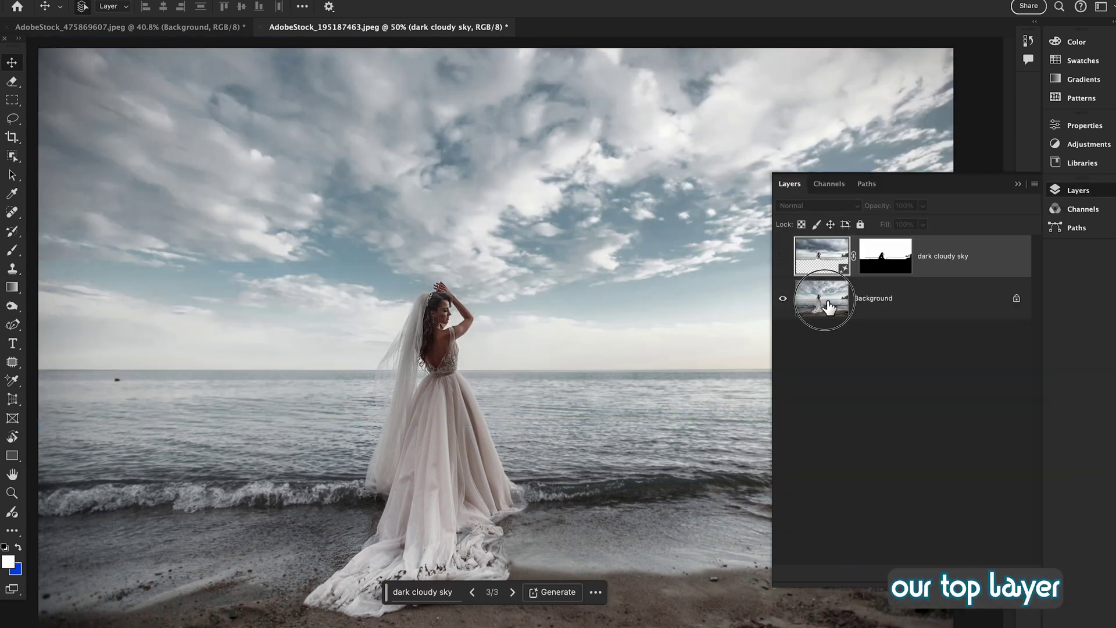
click(829, 305)
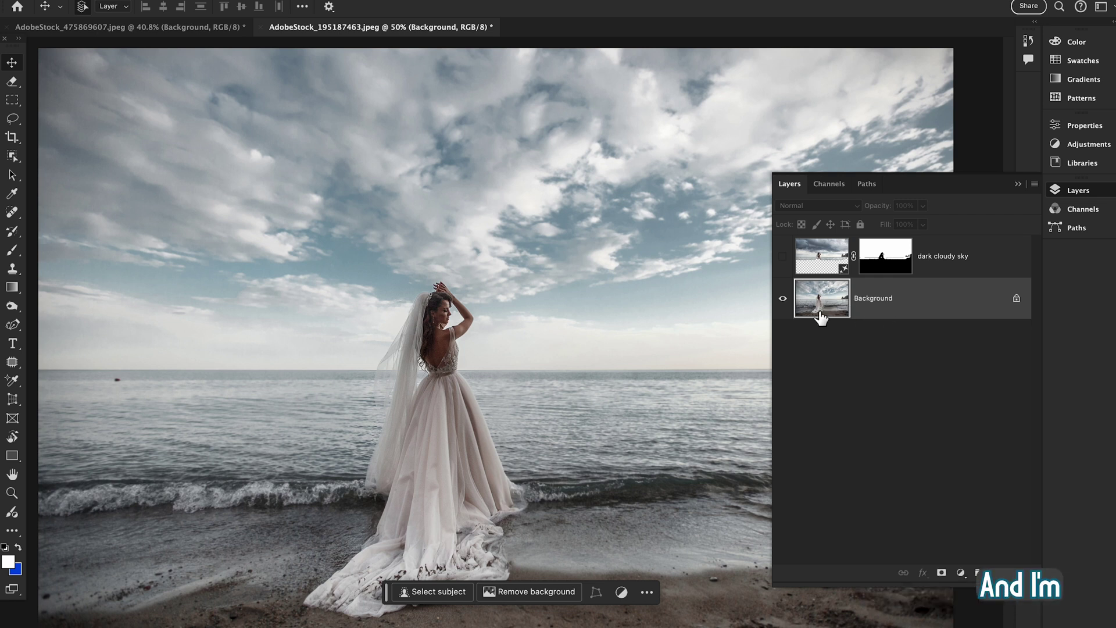
click(424, 596)
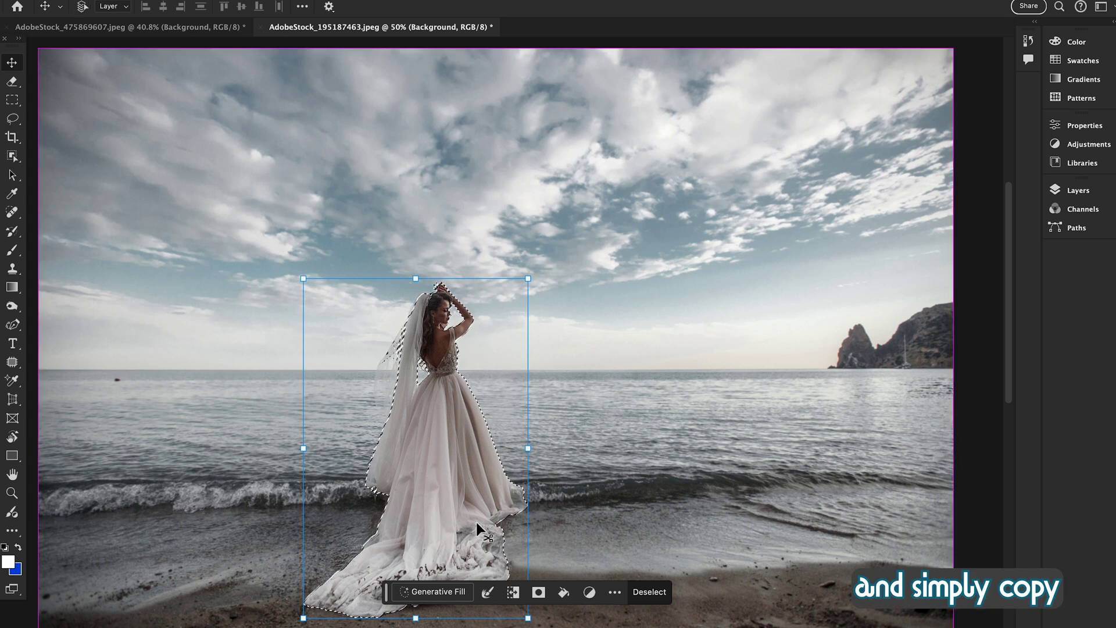
Show the sky layer again, copy the bride onto Layer 1, and target the sky's mask.
click(1088, 192)
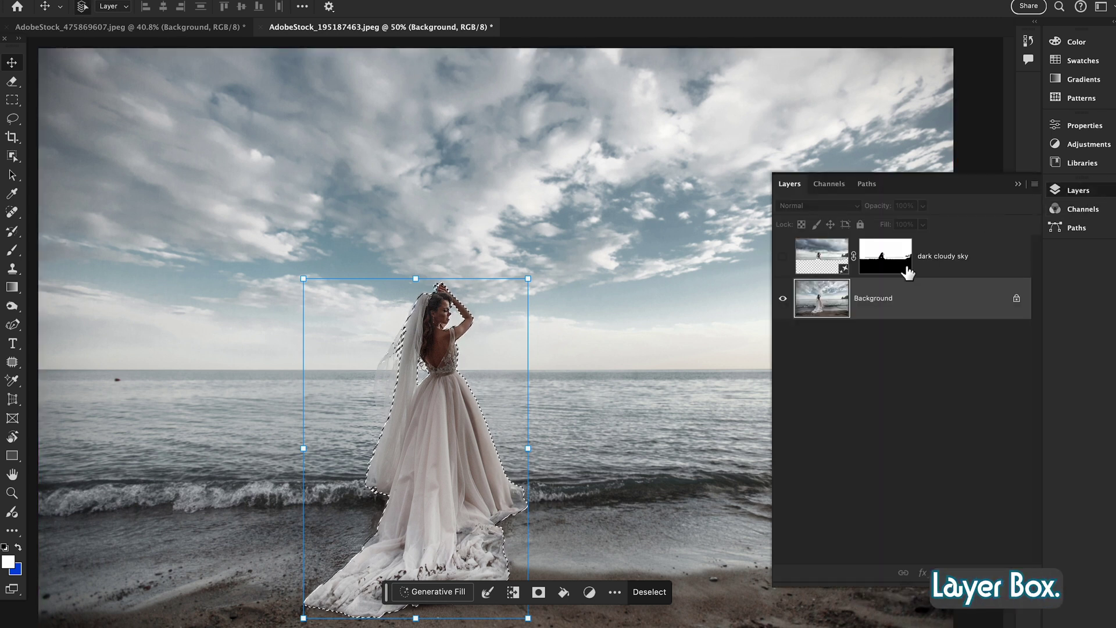
click(817, 265)
click(784, 257)
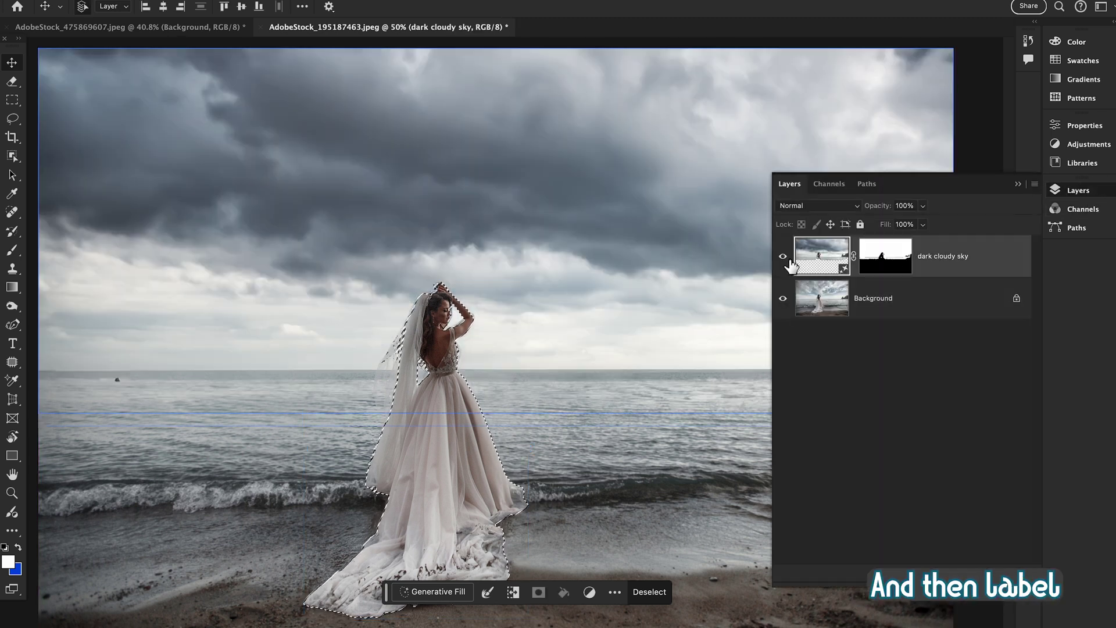
key(ctrl+j)
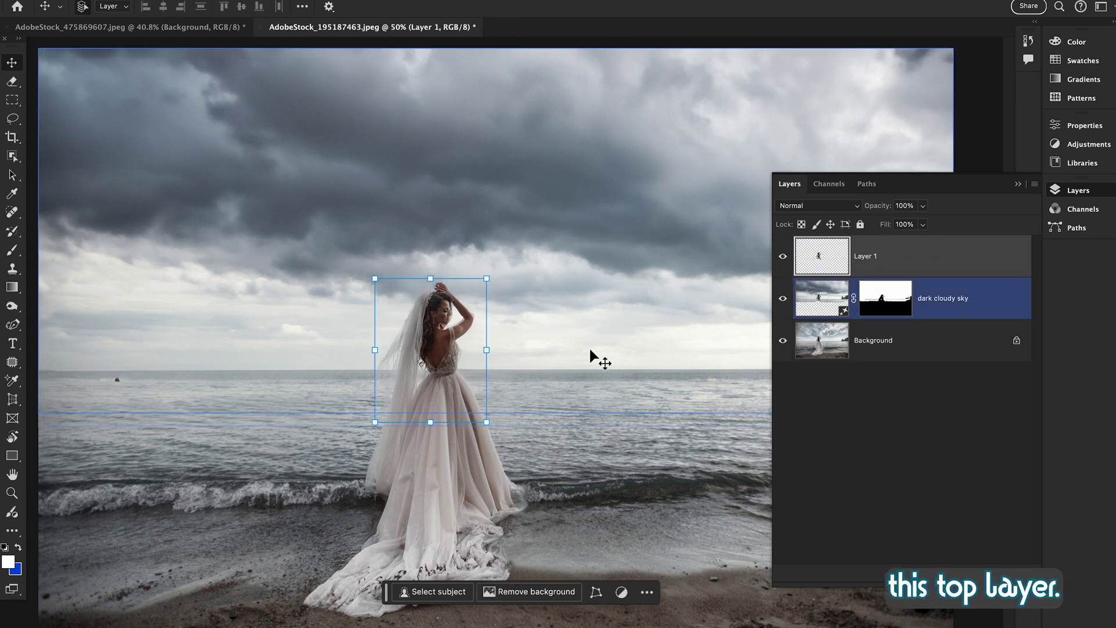
click(459, 364)
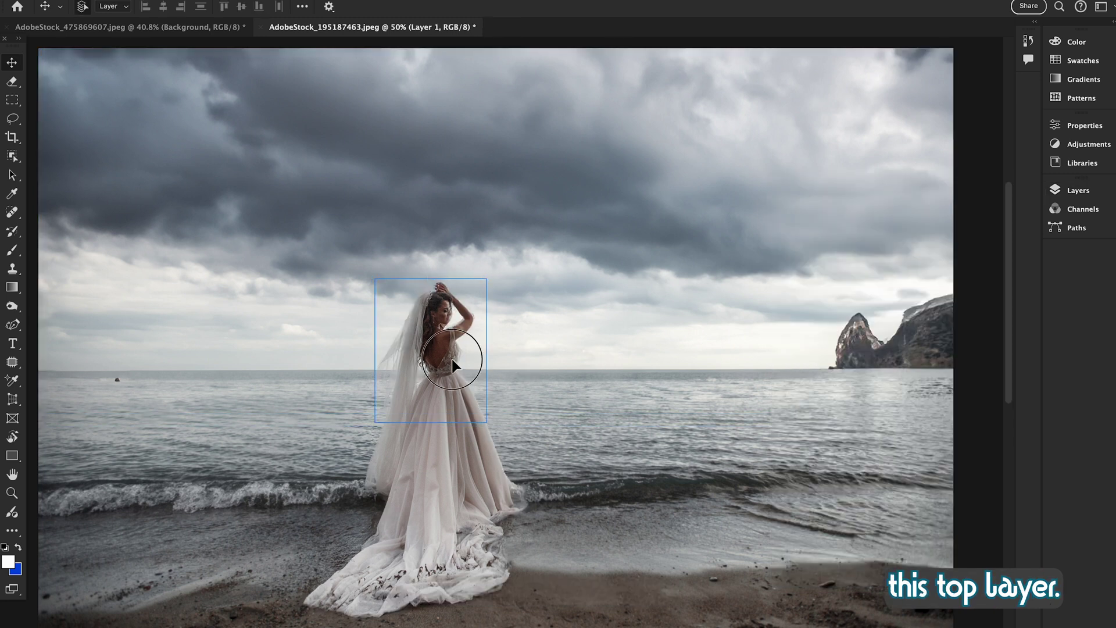
click(1072, 190)
click(938, 310)
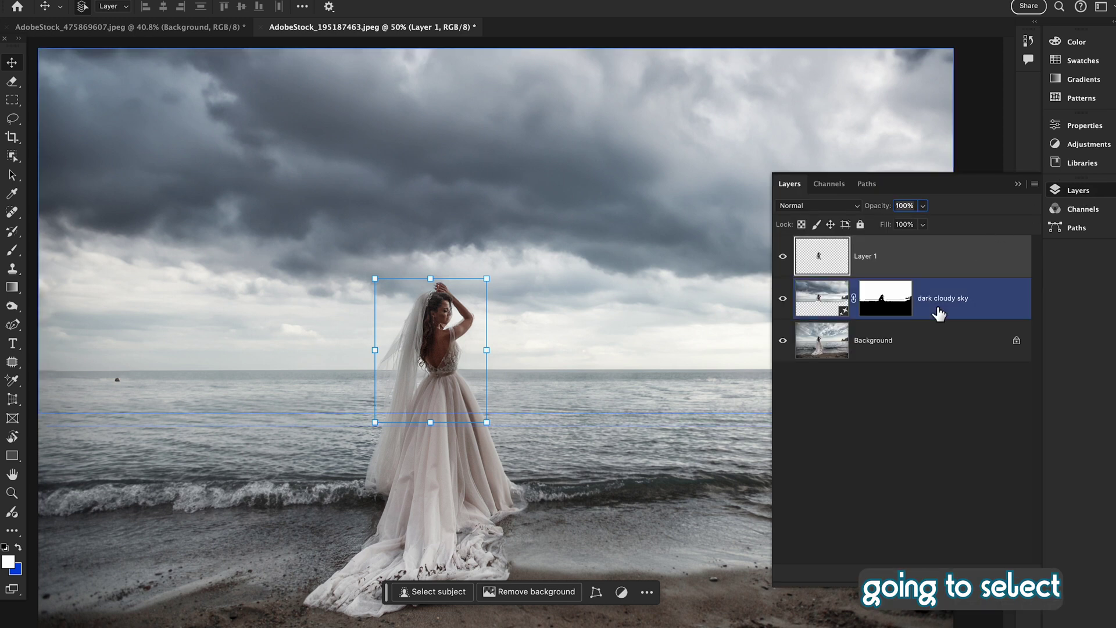
click(906, 306)
Inspect the stormy sky's blend along the bride's back and arm, then zoom out to the whole beach.
key(ctrl+plus)
key(ctrl+plus)
key(ctrl+plus)
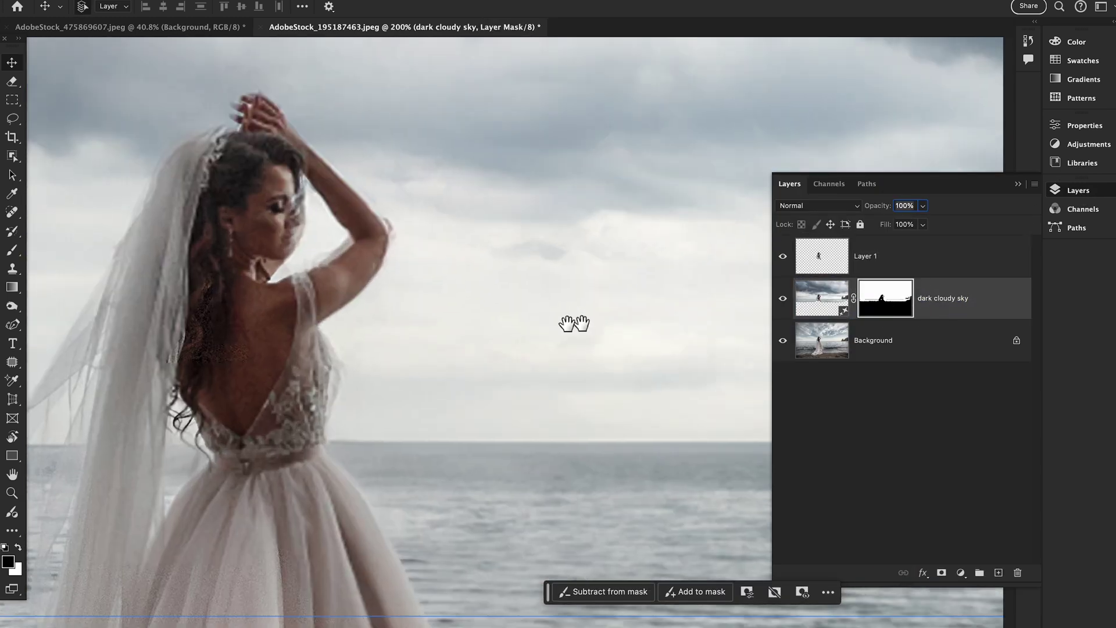
drag(355, 303, 481, 324)
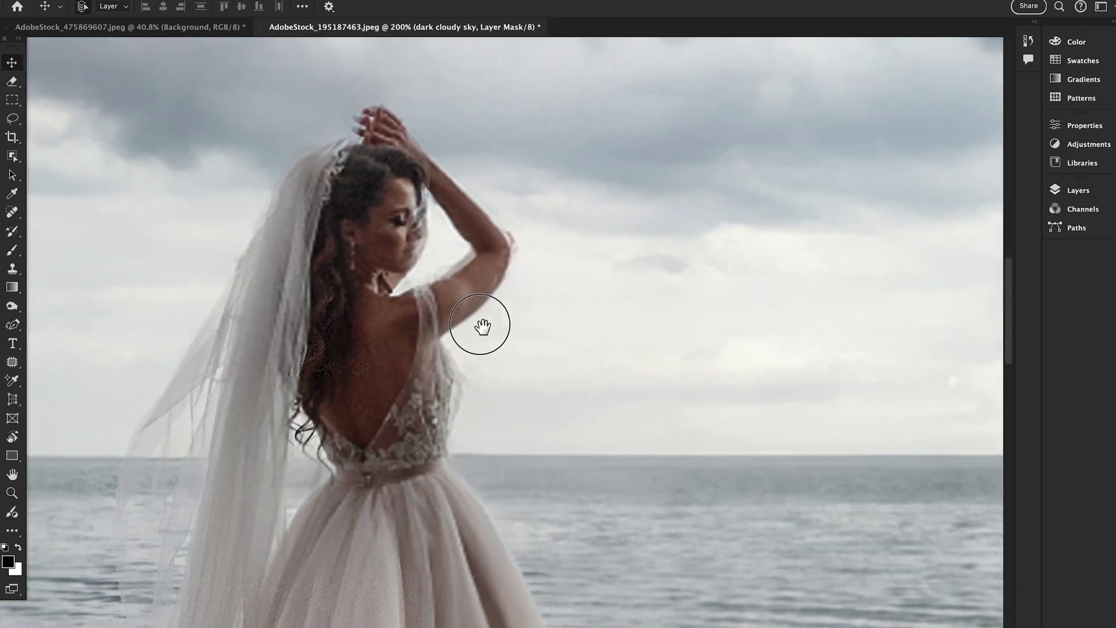
key(ctrl+minus)
key(ctrl+minus)
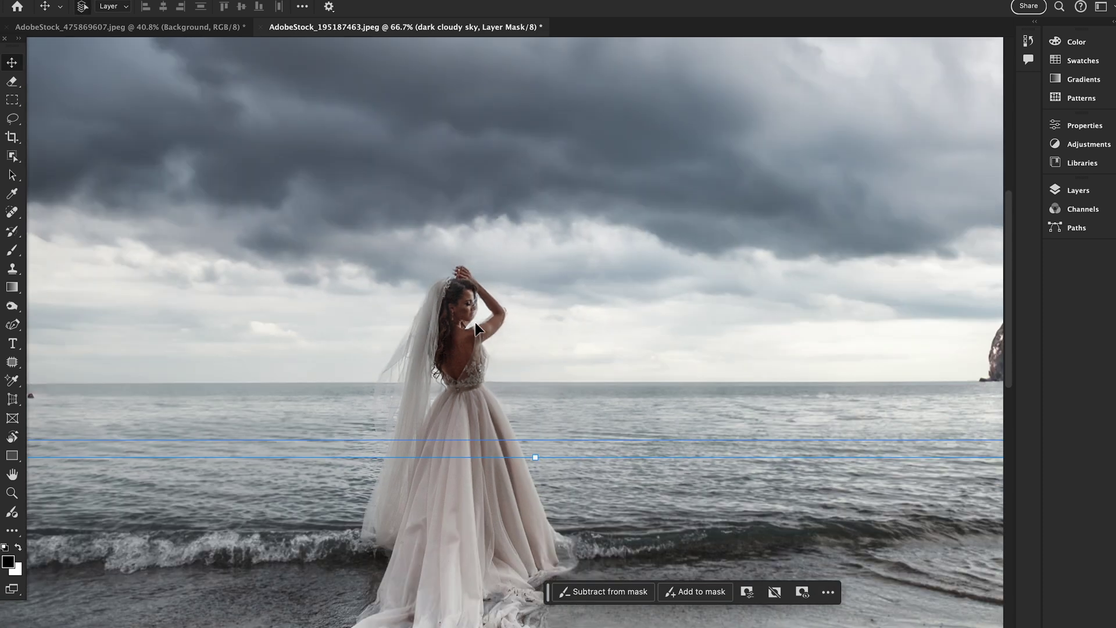
key(b)
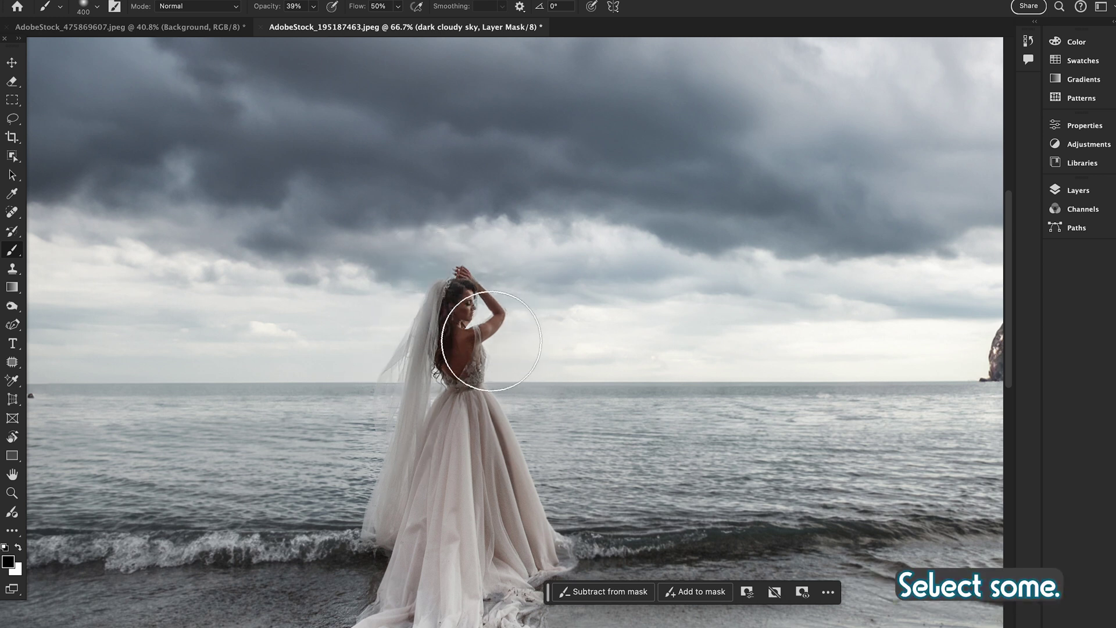
key(ctrl+1)
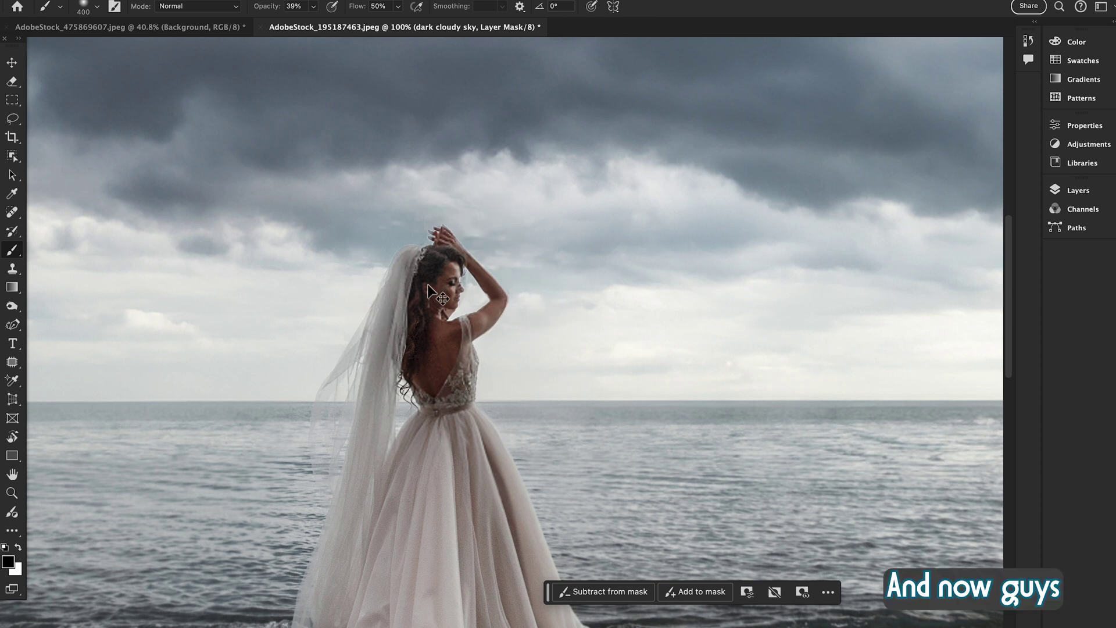
key(ctrl+minus)
key(ctrl+minus)
key(v)
scroll(660, 285, right, 1)
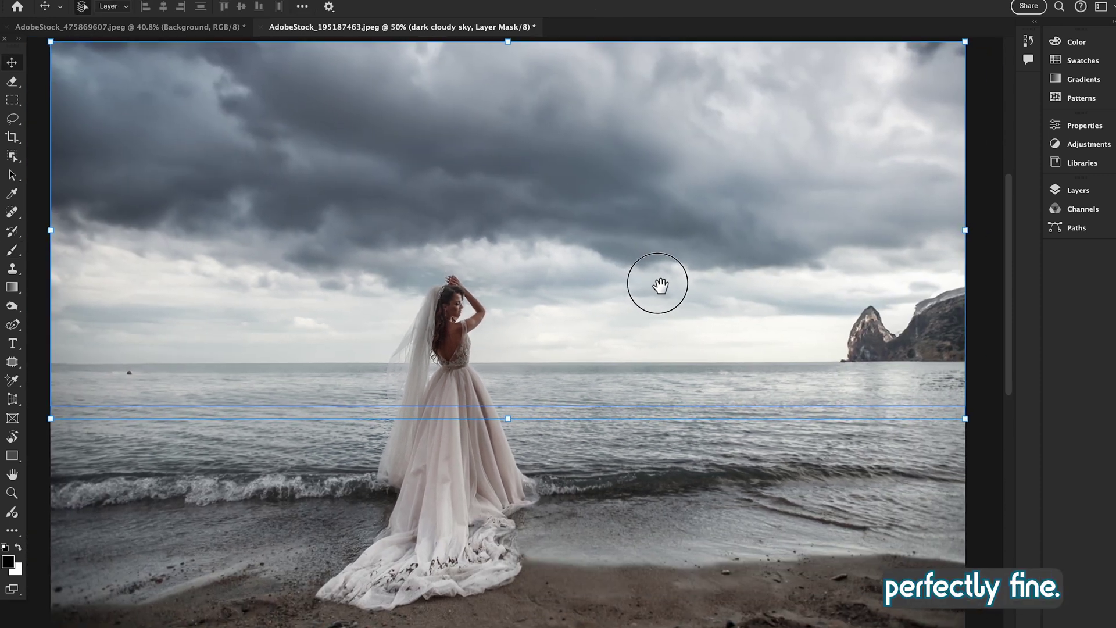
drag(660, 285, 654, 283)
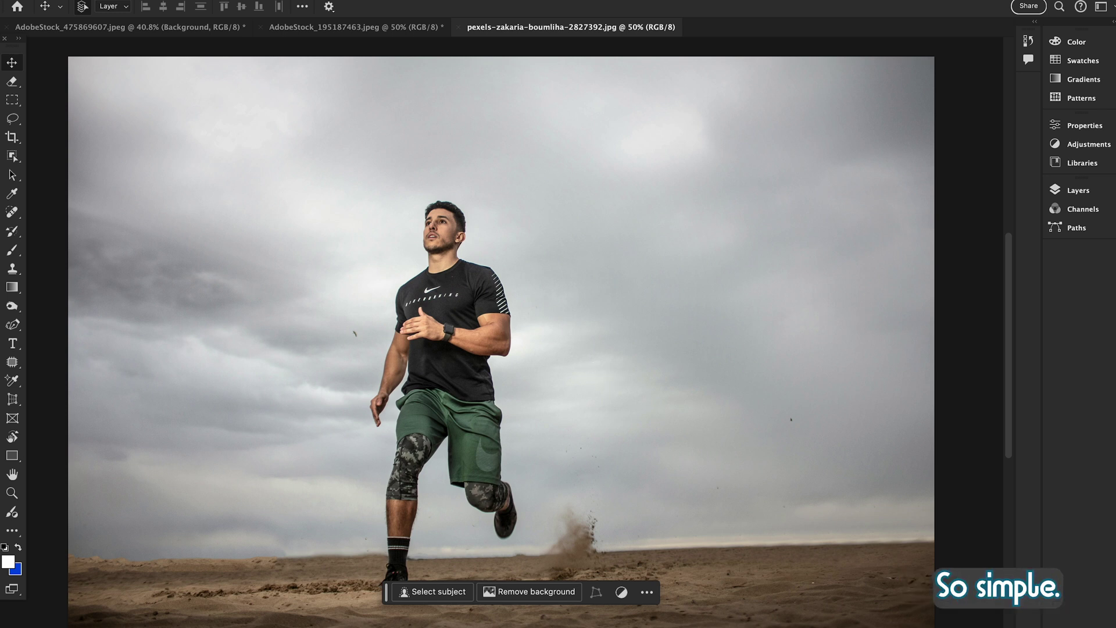
Open the Edit menu for the runner photo.
click(163, 1)
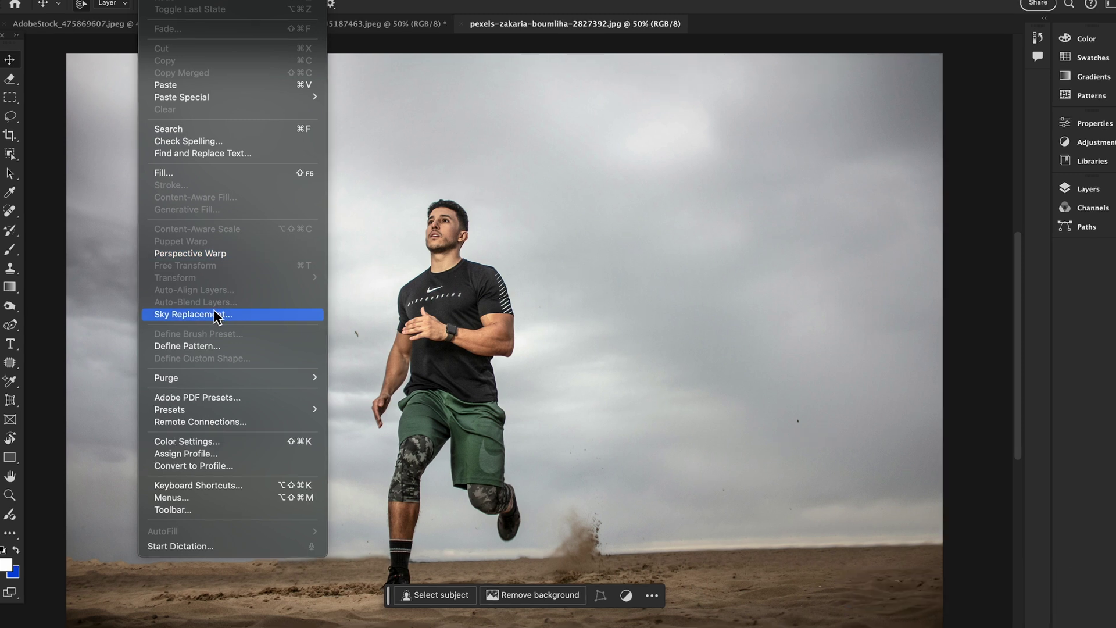
Open Sky Replacement and try a golden cloudy preset sky behind the runner.
click(216, 315)
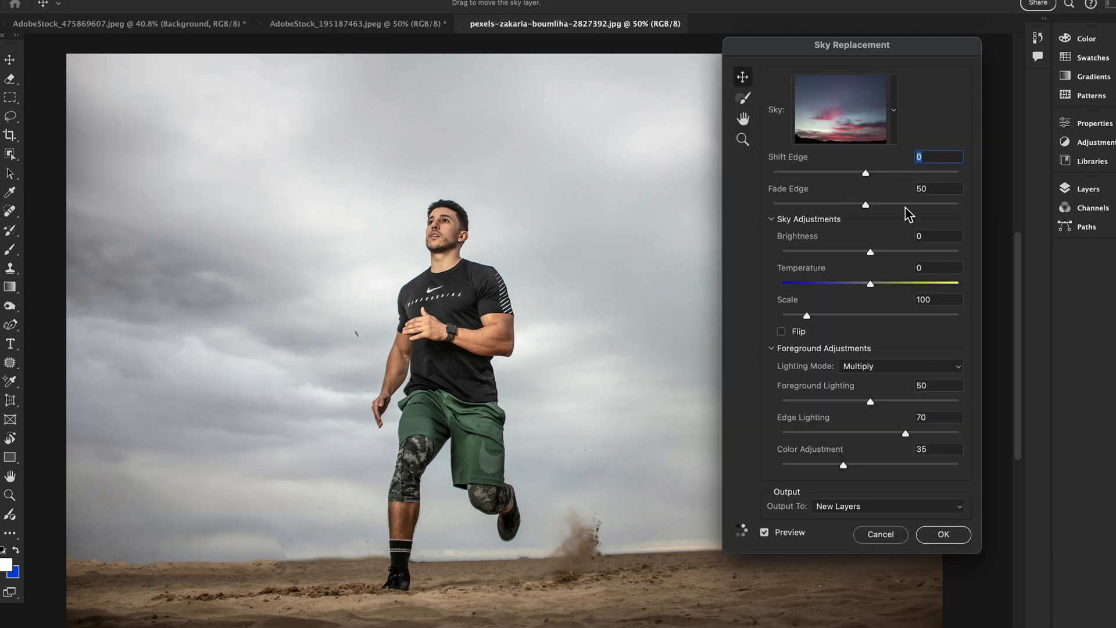
click(895, 113)
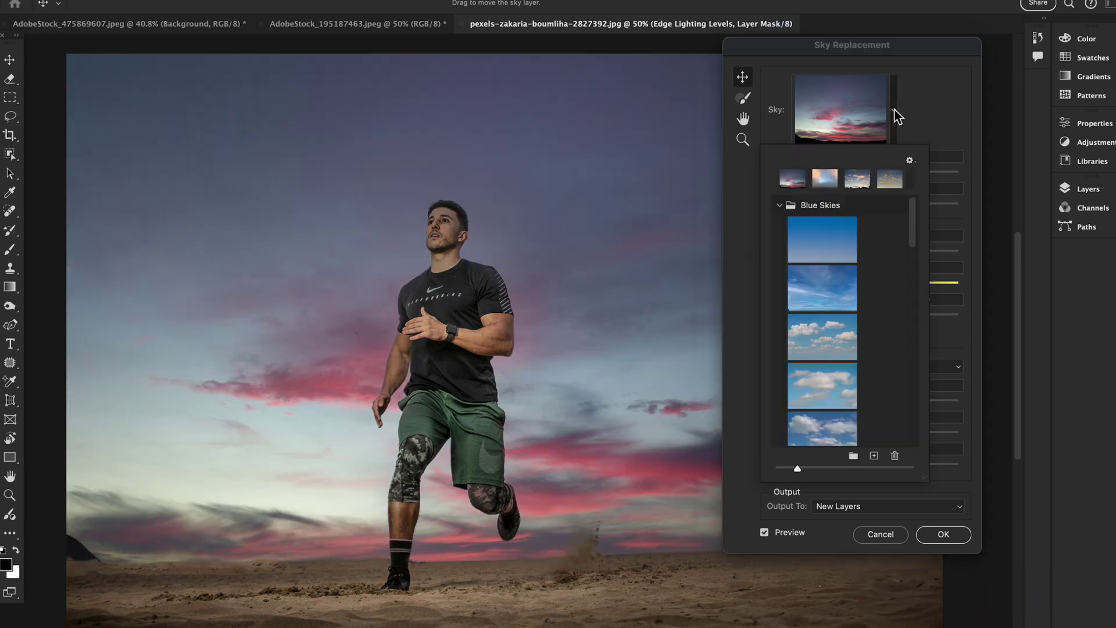
drag(616, 279, 565, 270)
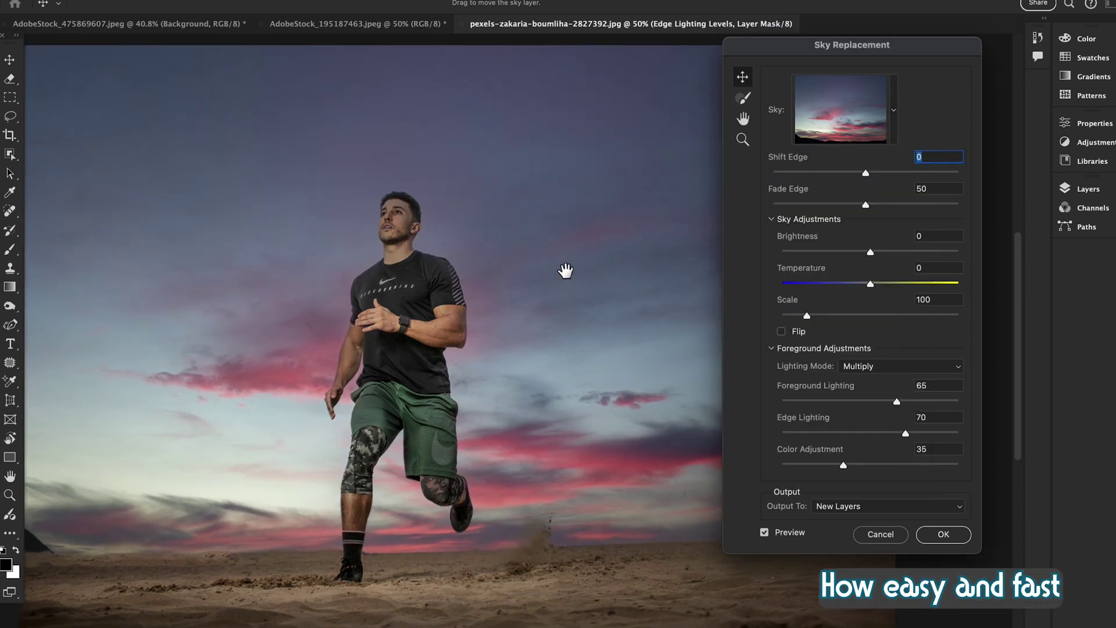
click(894, 112)
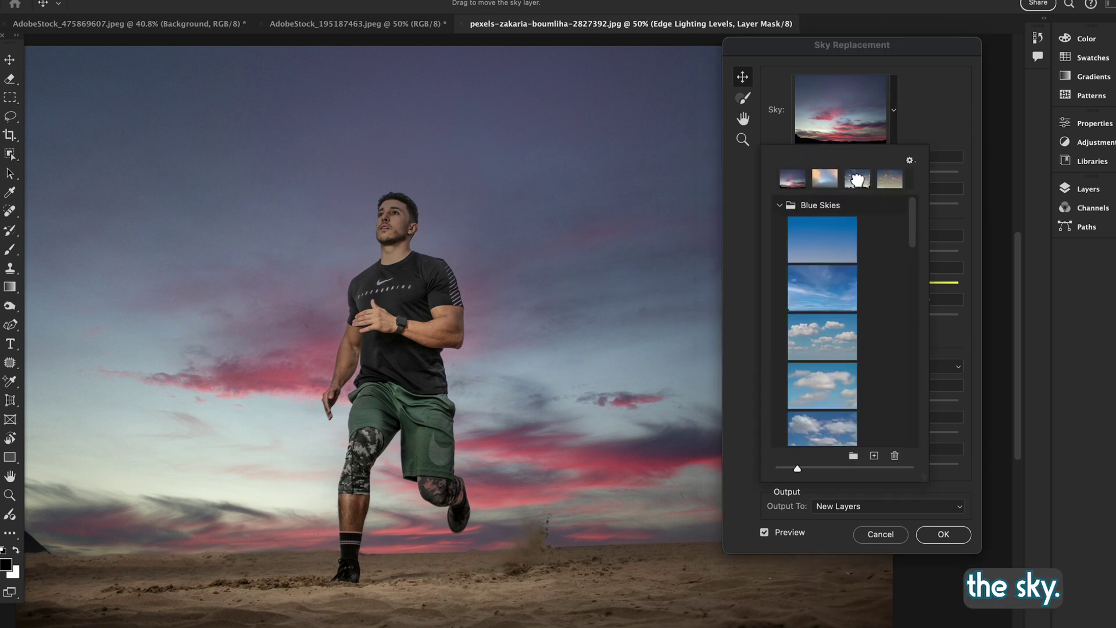
click(857, 181)
Switch to the orange Sunsets preset sky and move the dialog out of the way.
drag(911, 232, 915, 406)
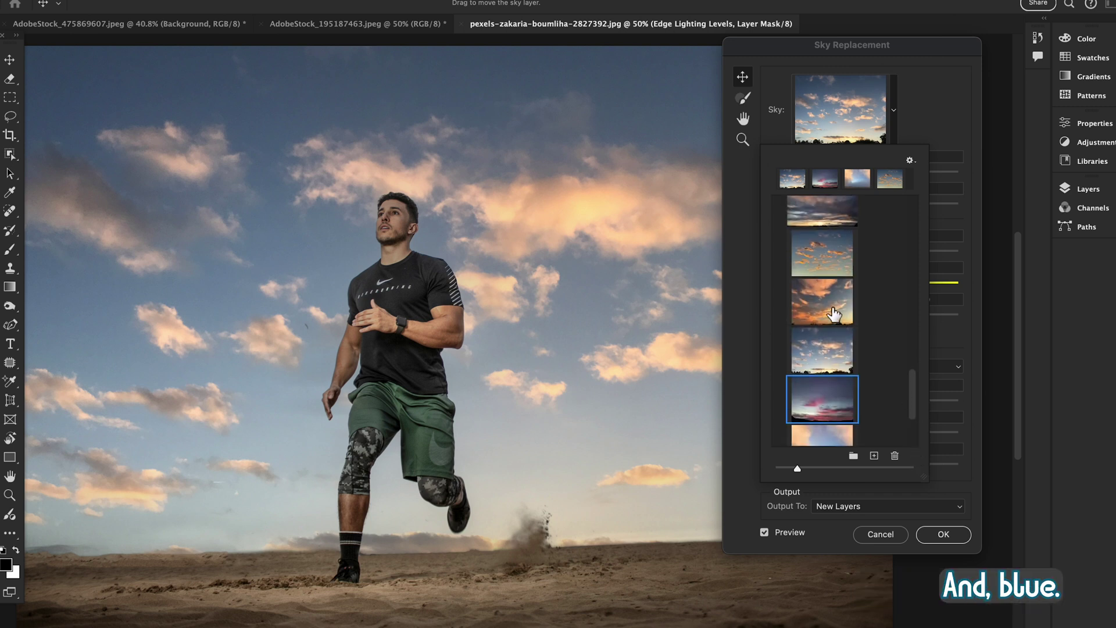
click(828, 308)
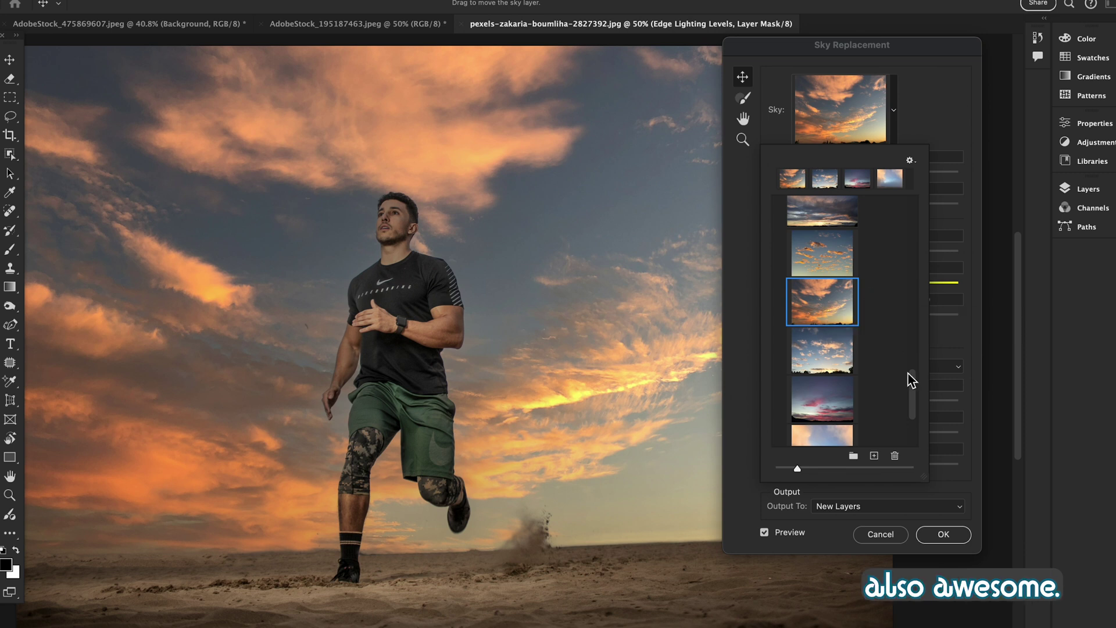
drag(910, 382, 910, 372)
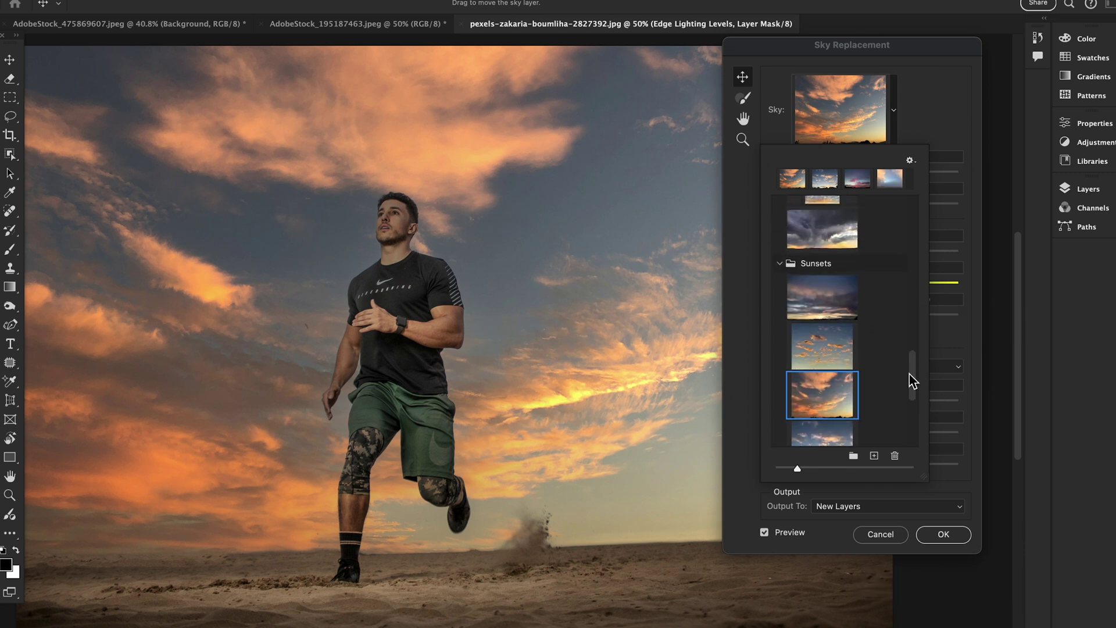
click(956, 116)
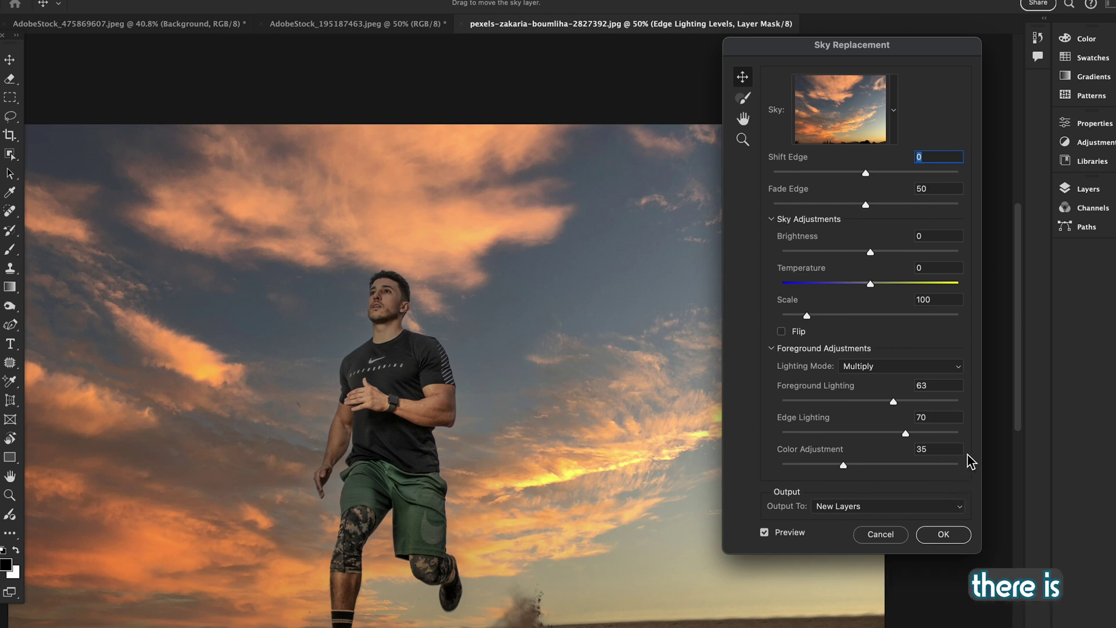
drag(791, 45, 738, 46)
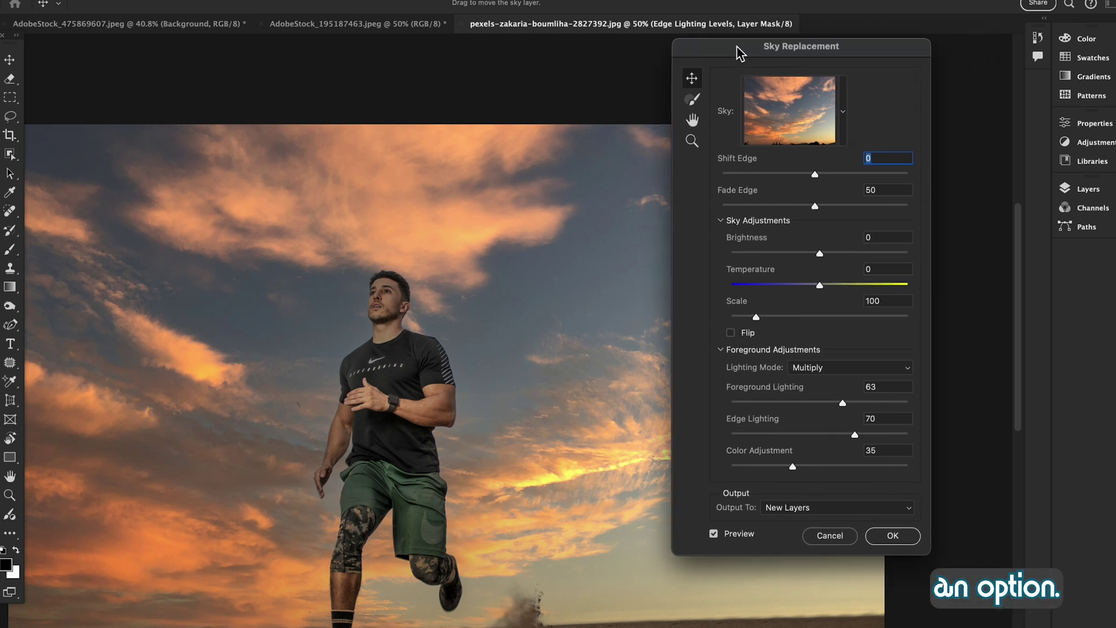
click(840, 112)
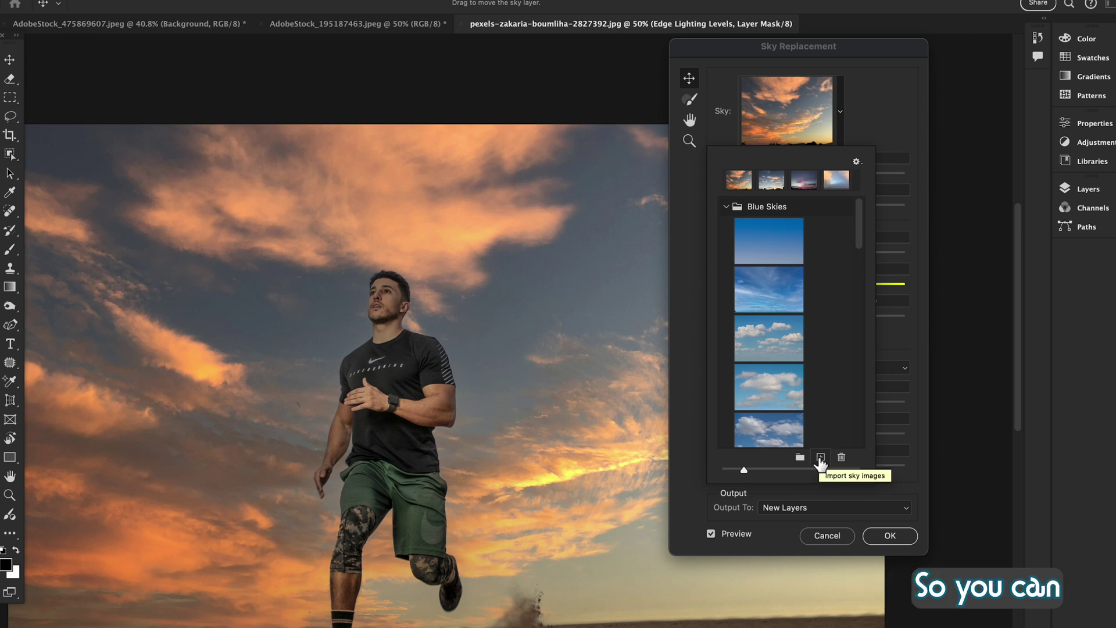
Import AdobeStock_280927446.jpeg and AdobeStock_299275458.jpeg from Downloads, then pick the purple sunset sky.
click(820, 458)
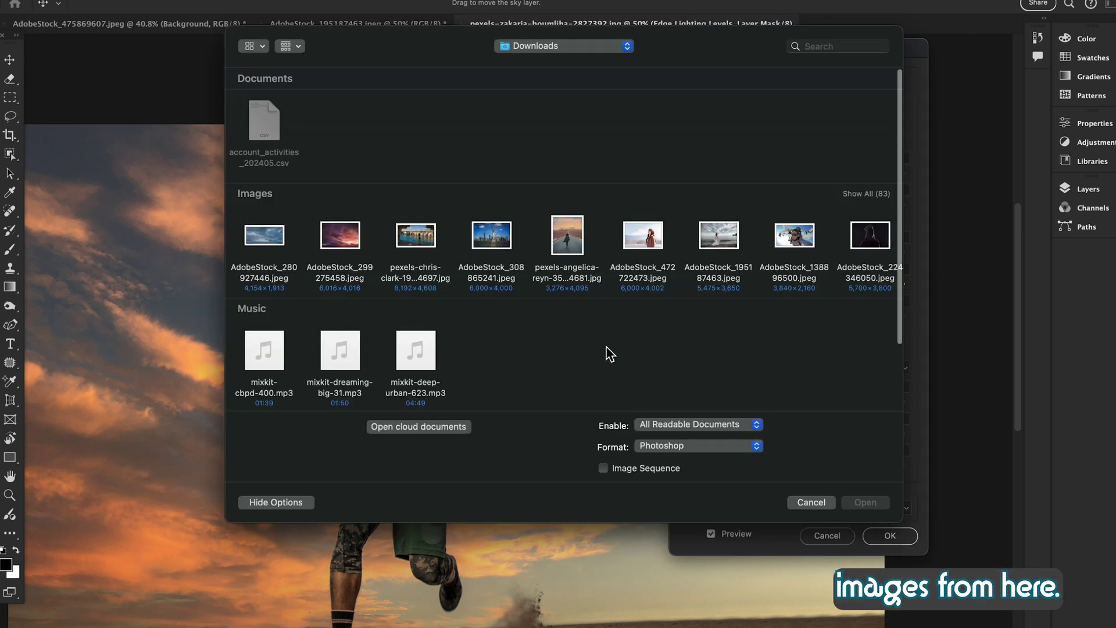
click(268, 241)
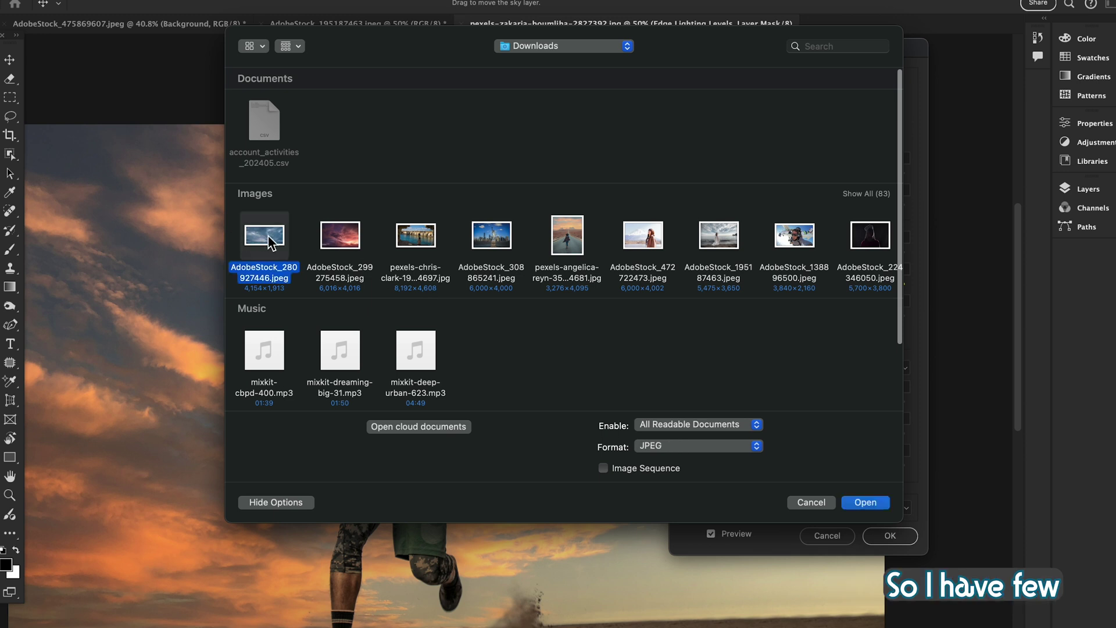
shift+click(357, 247)
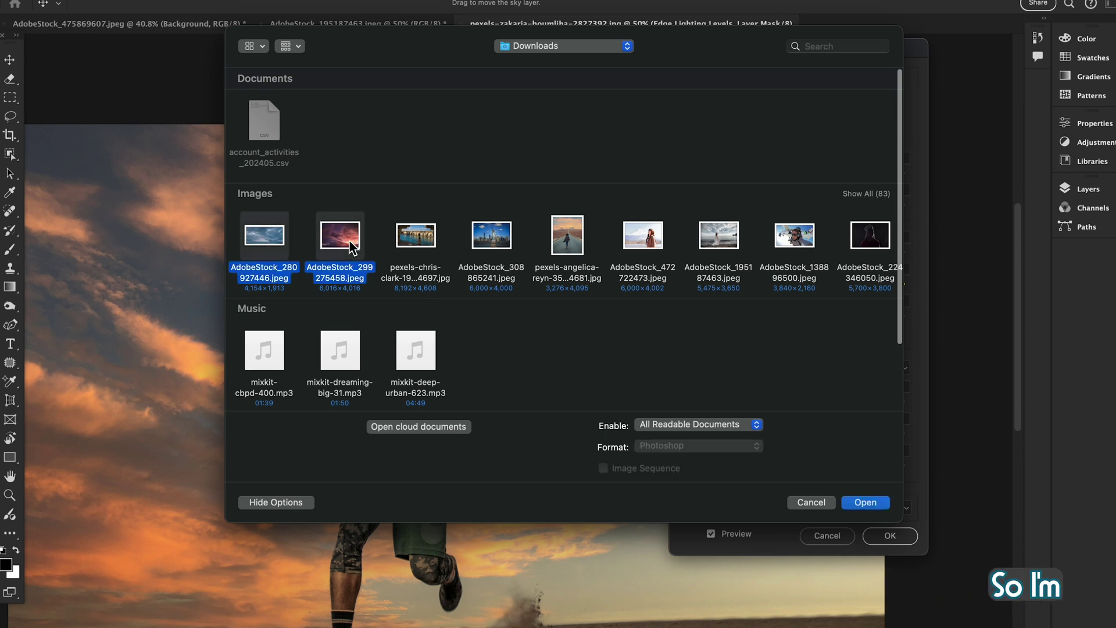
click(865, 502)
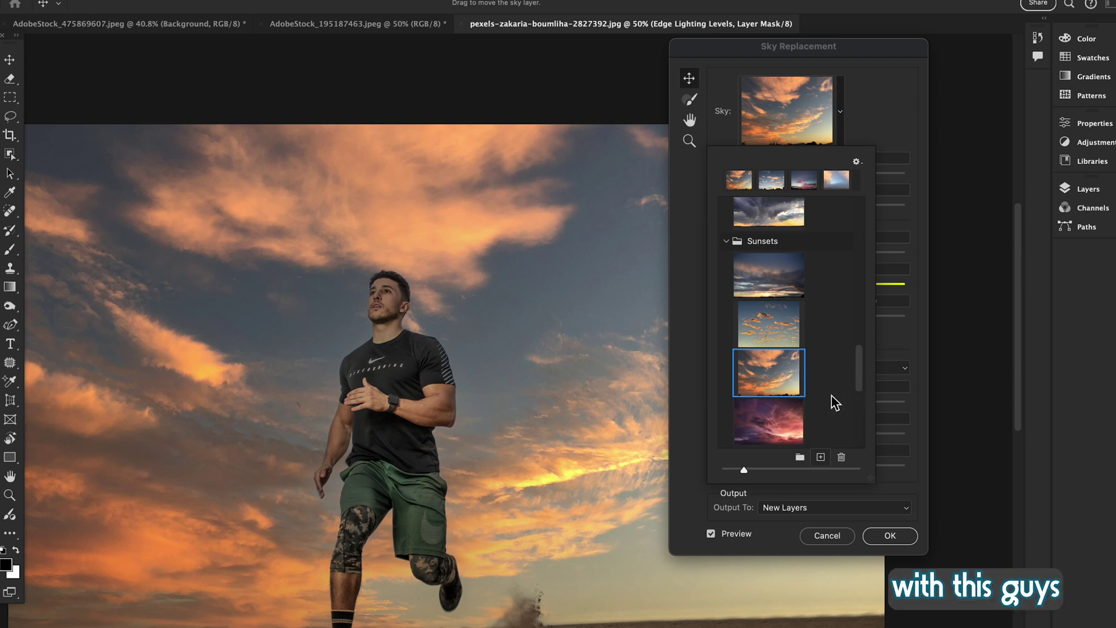
scroll(862, 376, down, 5)
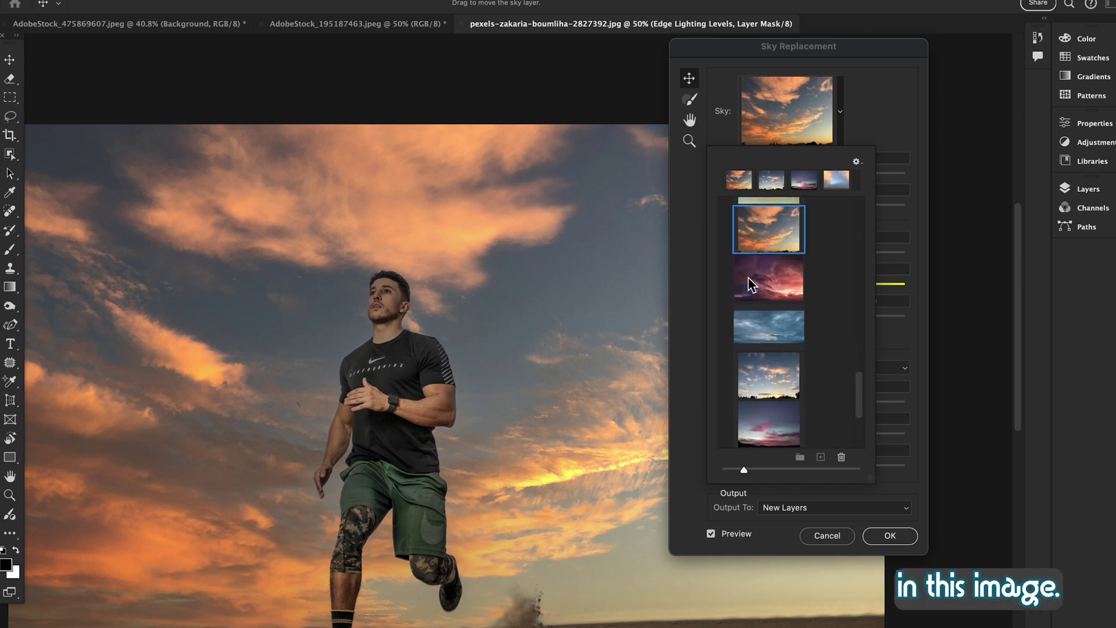
click(752, 284)
Try a blue cloudy sky, then return to the imported purple-pink sunset.
drag(726, 59, 846, 108)
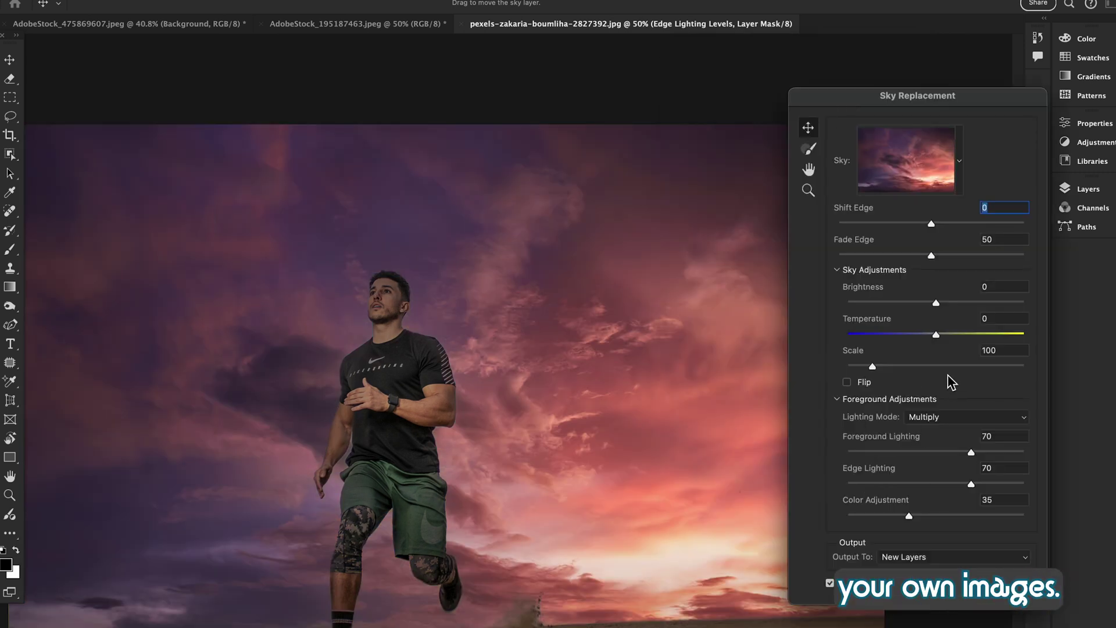
click(957, 165)
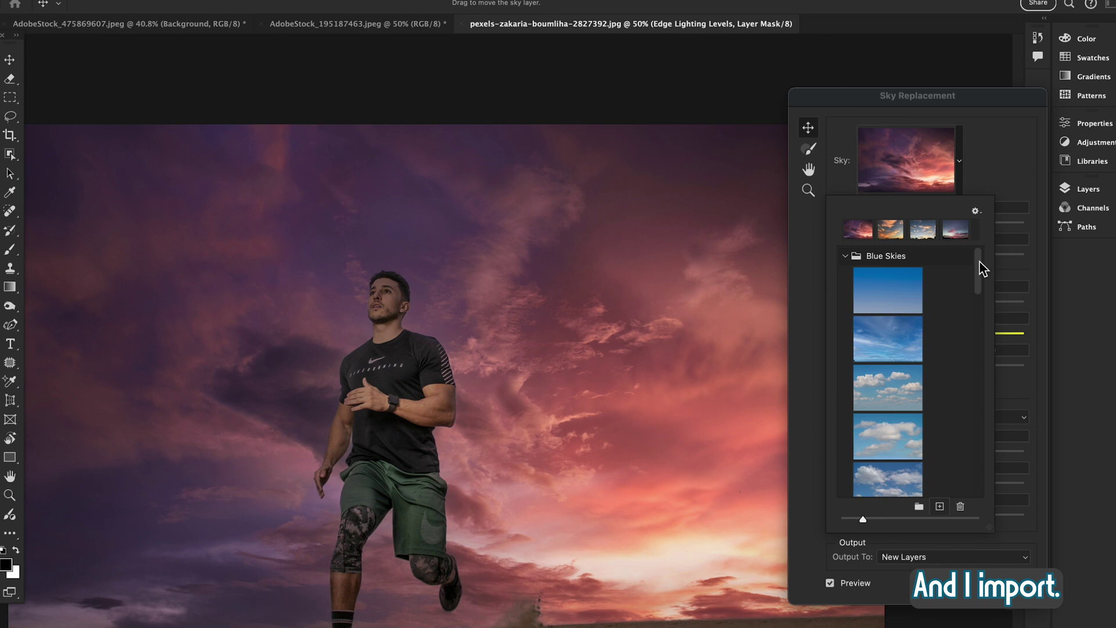
drag(980, 264, 969, 439)
click(888, 399)
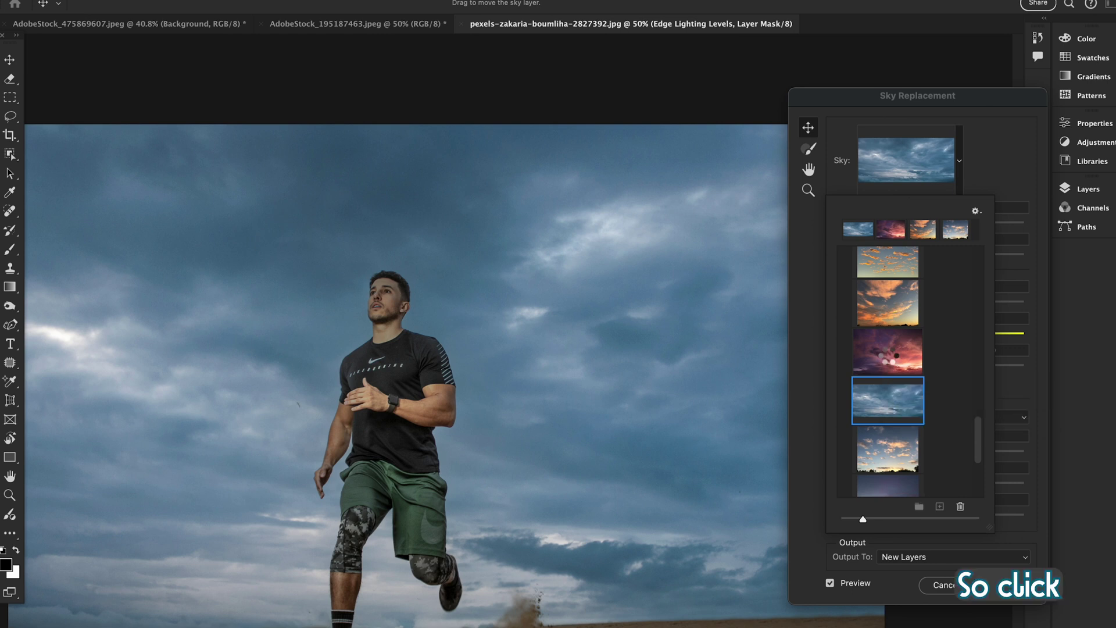
click(889, 355)
Apply the purple-pink sky and toggle the Sky Replacement Group layers to compare with the grey sky.
click(1006, 584)
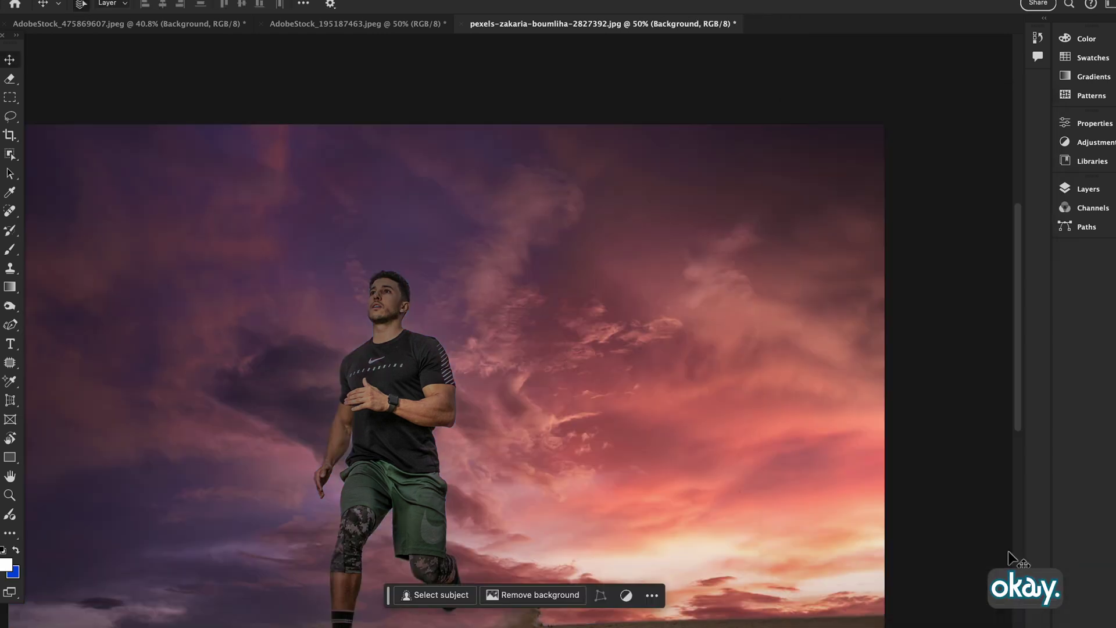
click(1088, 188)
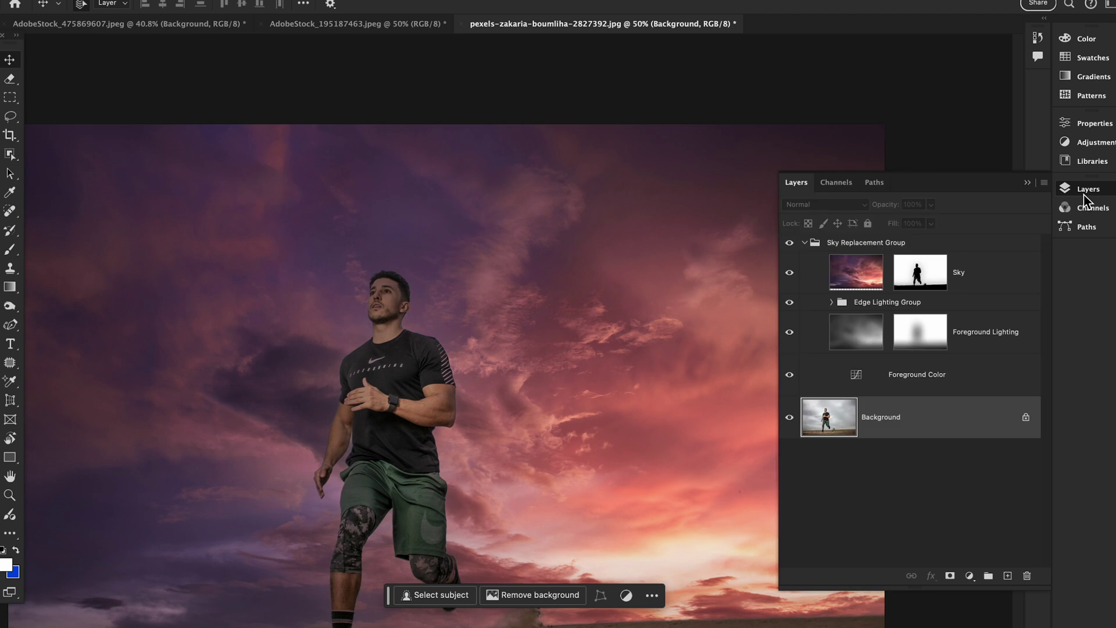
click(811, 269)
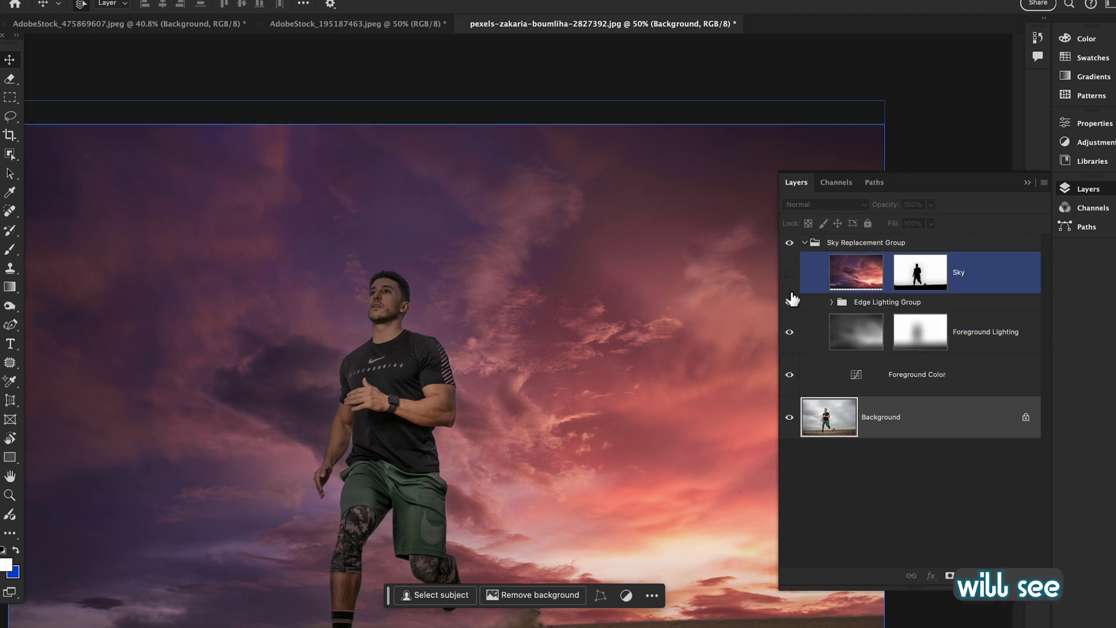
drag(793, 299, 795, 369)
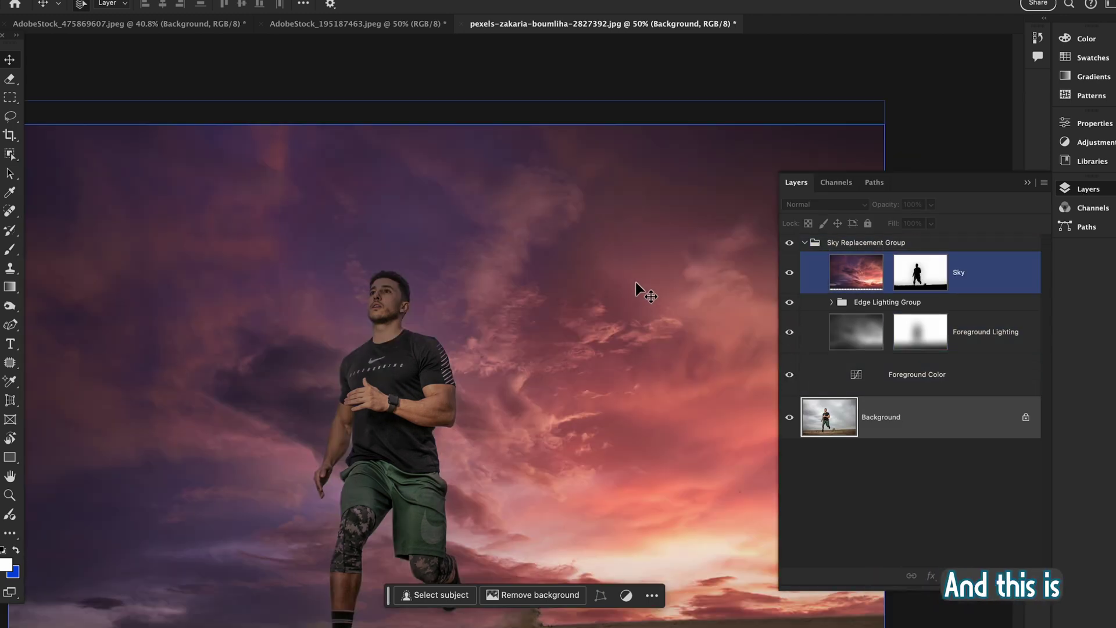
key(F7)
drag(636, 281, 693, 219)
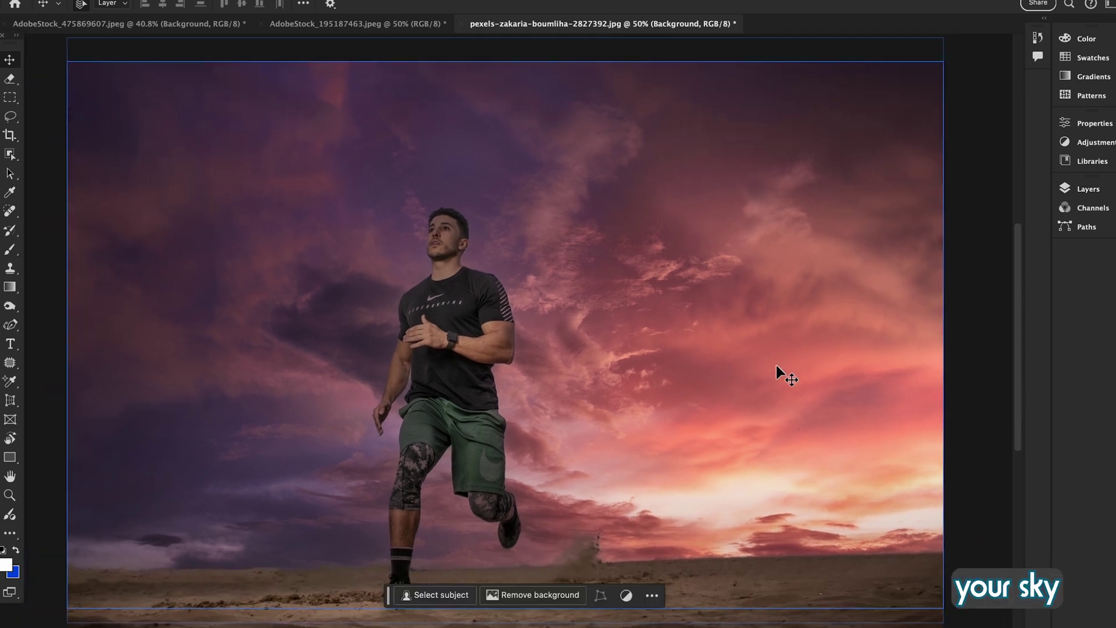